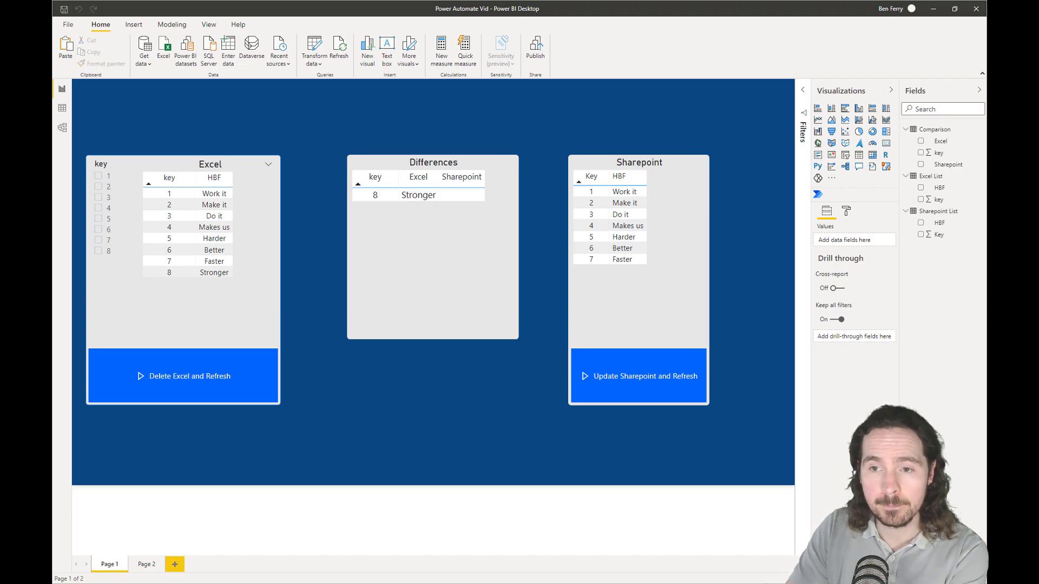
On blank Page 2, search the visuals marketplace for 'automate', then close it without adding anything.
click(146, 566)
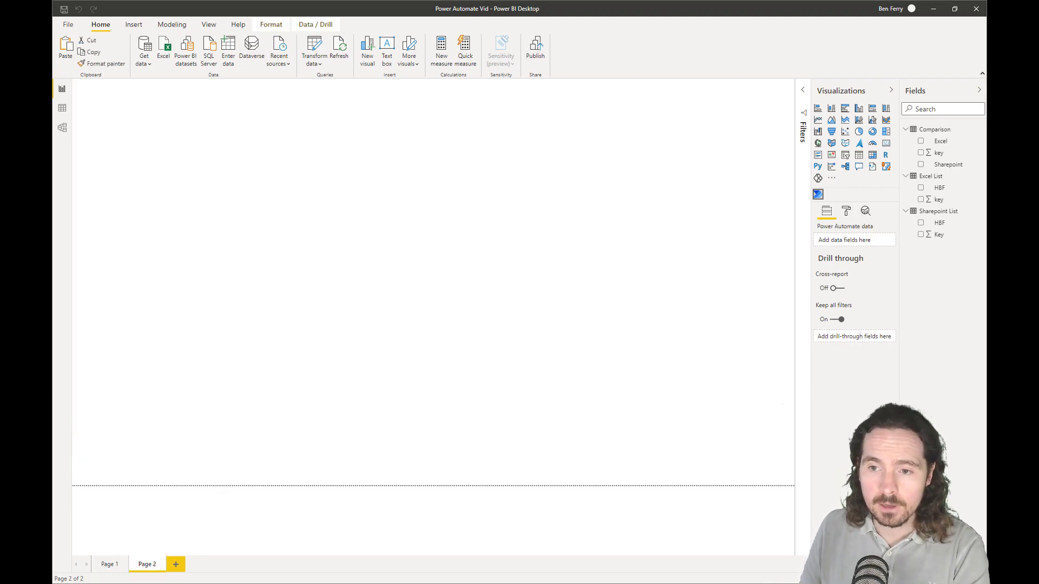
click(513, 307)
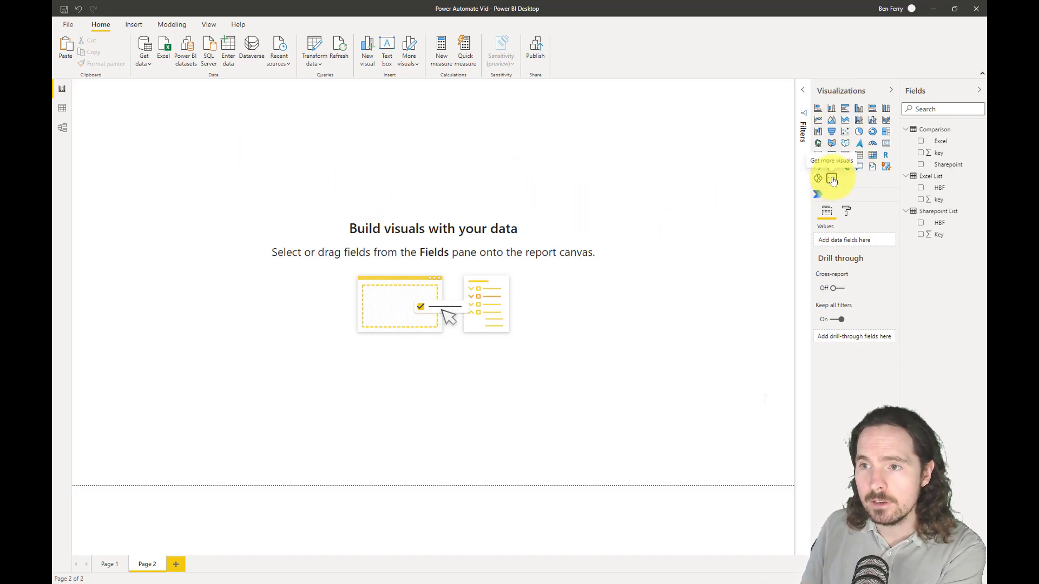
click(831, 179)
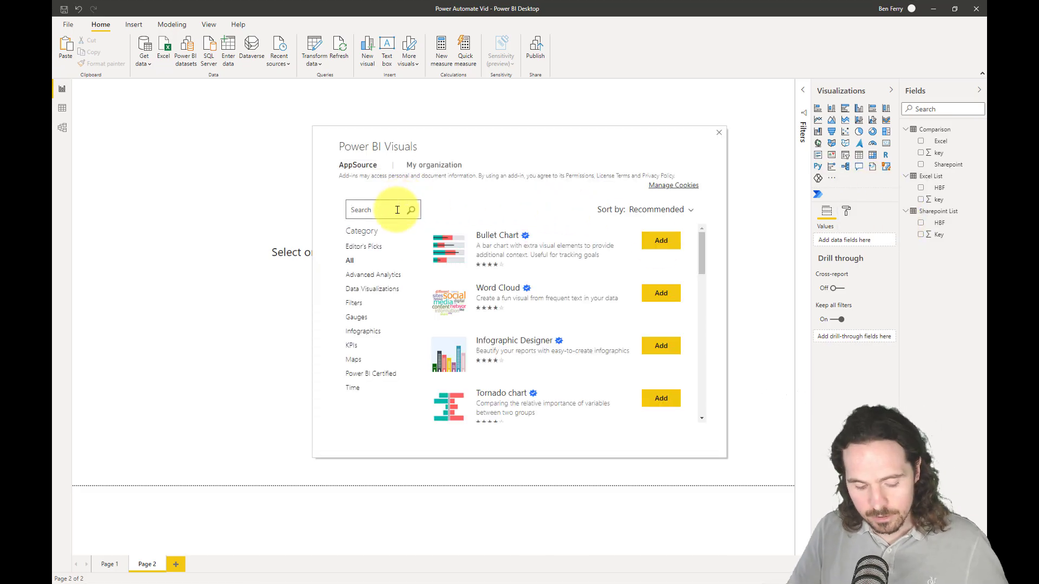
text(autom)
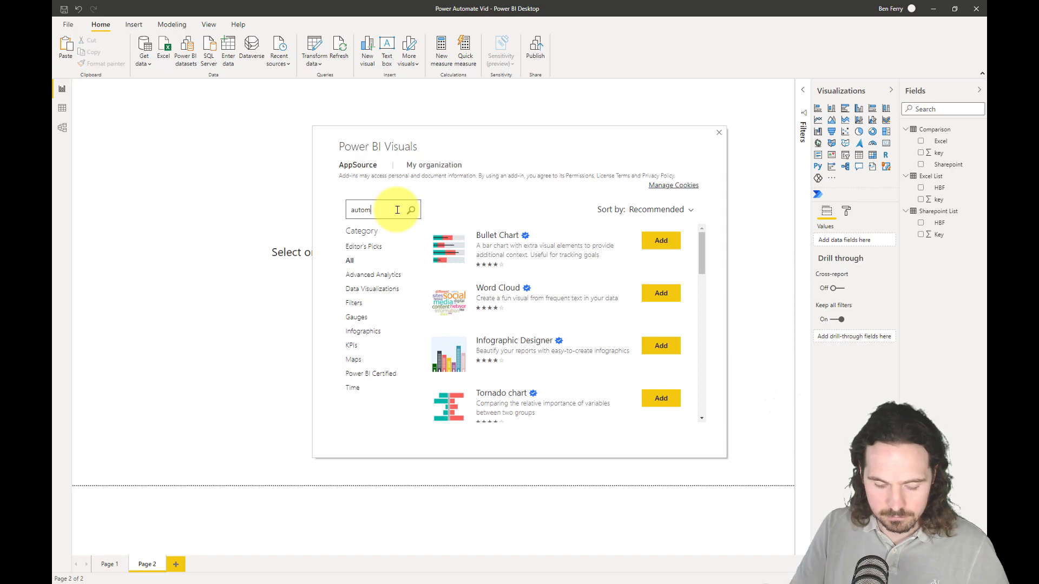
text(ate)
key(Return)
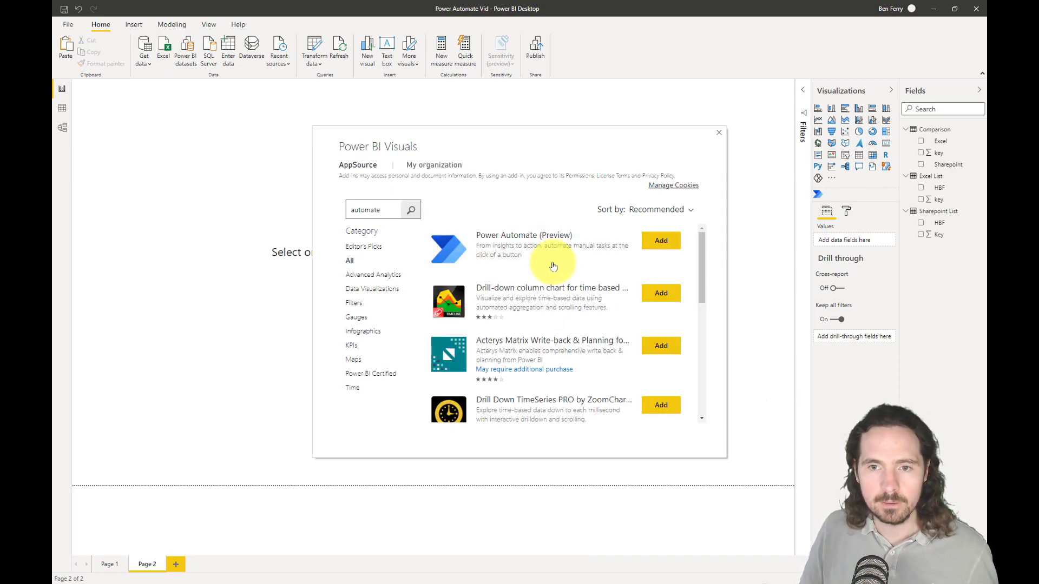
click(718, 133)
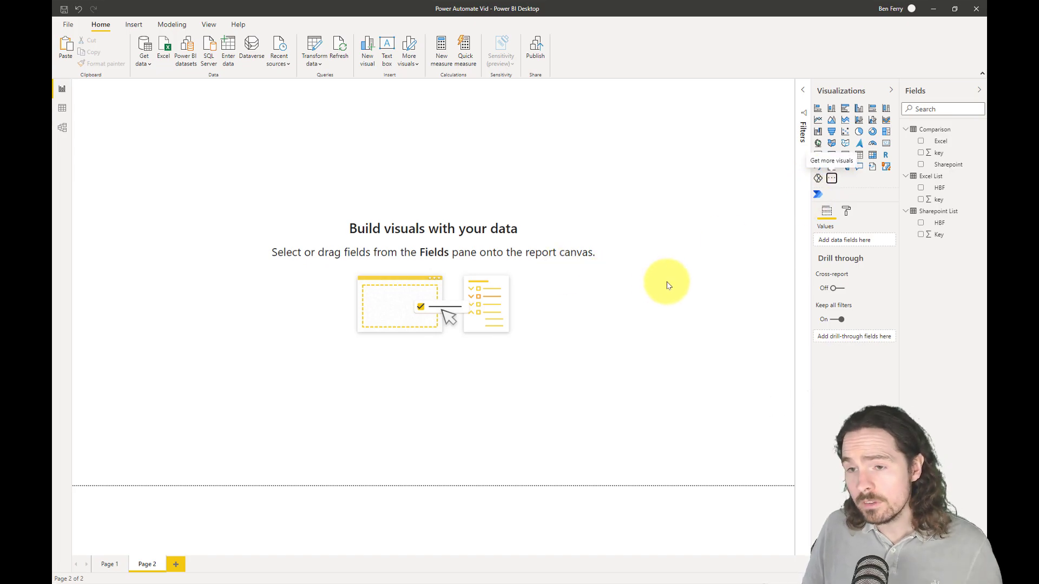
Add a Power Automate visual, move it toward the canvas centre and enlarge it.
click(818, 193)
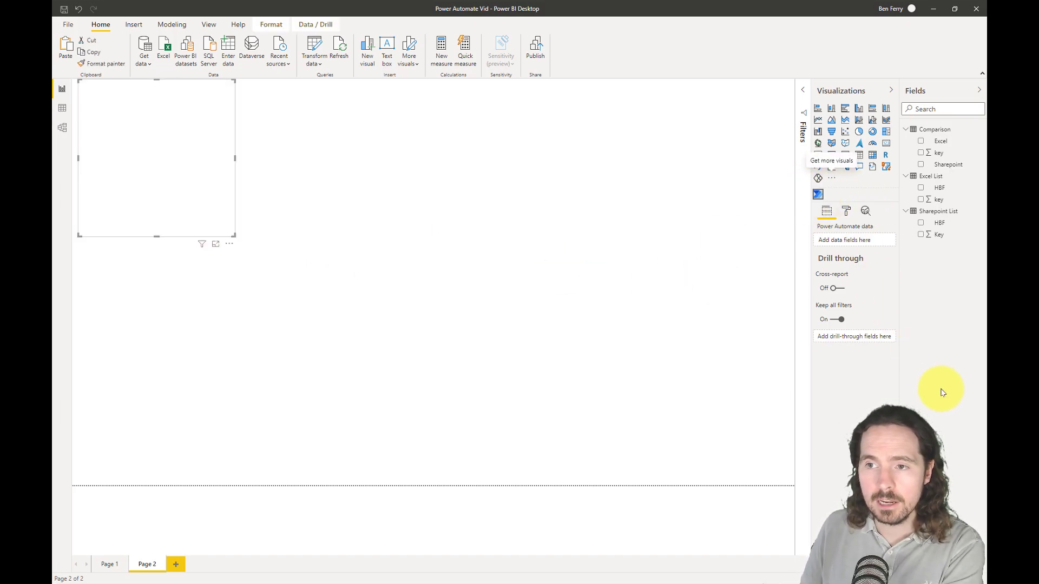
drag(232, 172, 427, 204)
drag(424, 256, 619, 332)
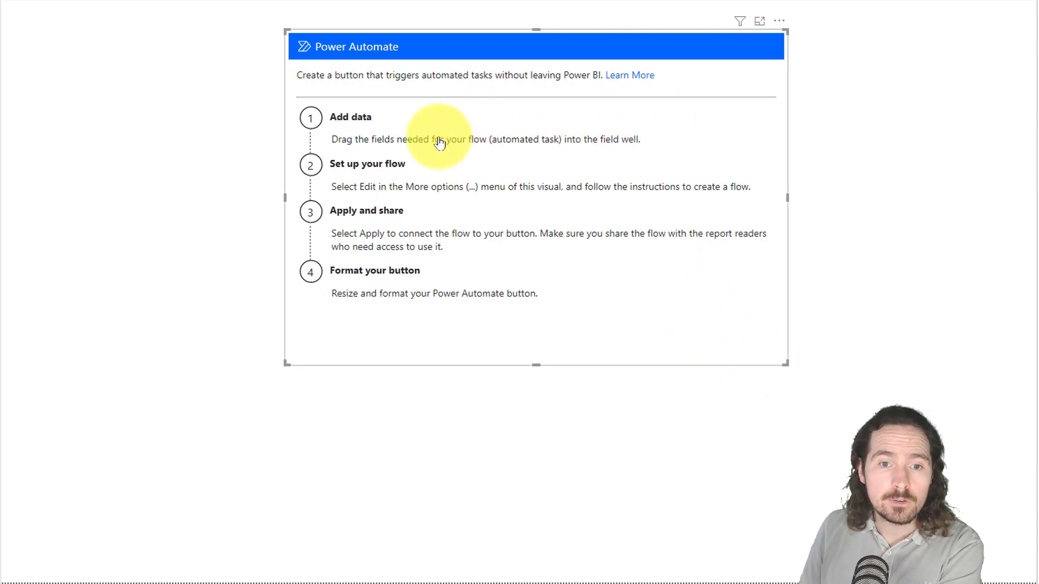
Open the visual's flows for editing and delete the 'Refresh a dataset' flow.
click(781, 27)
click(801, 39)
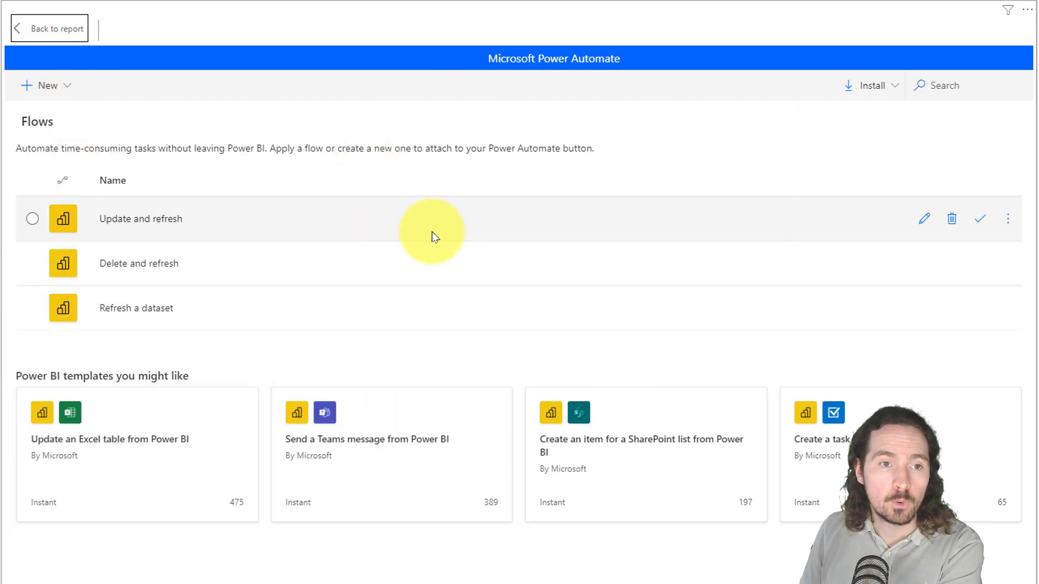
mouse_move(454, 200)
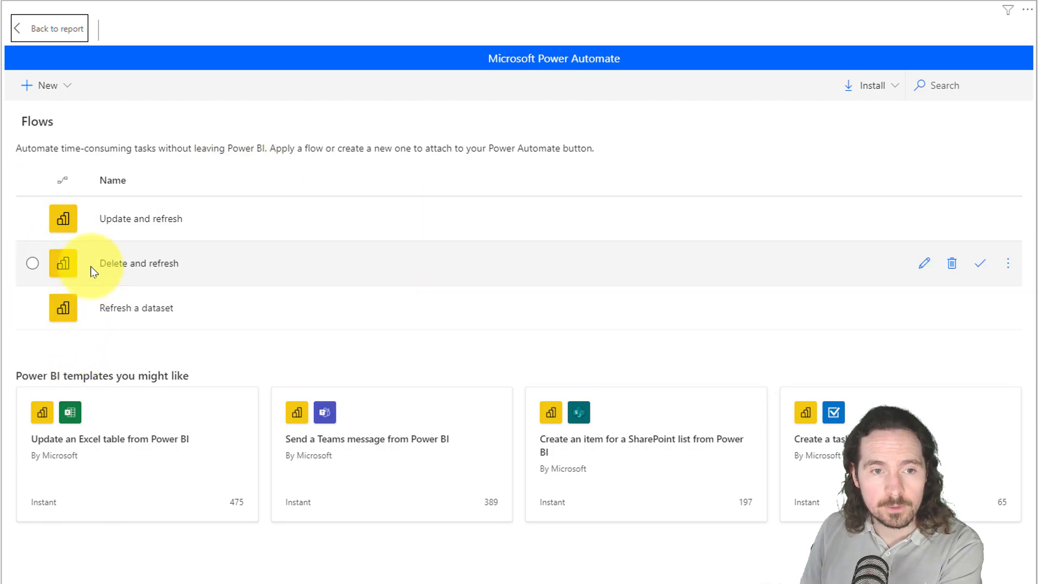
mouse_move(104, 325)
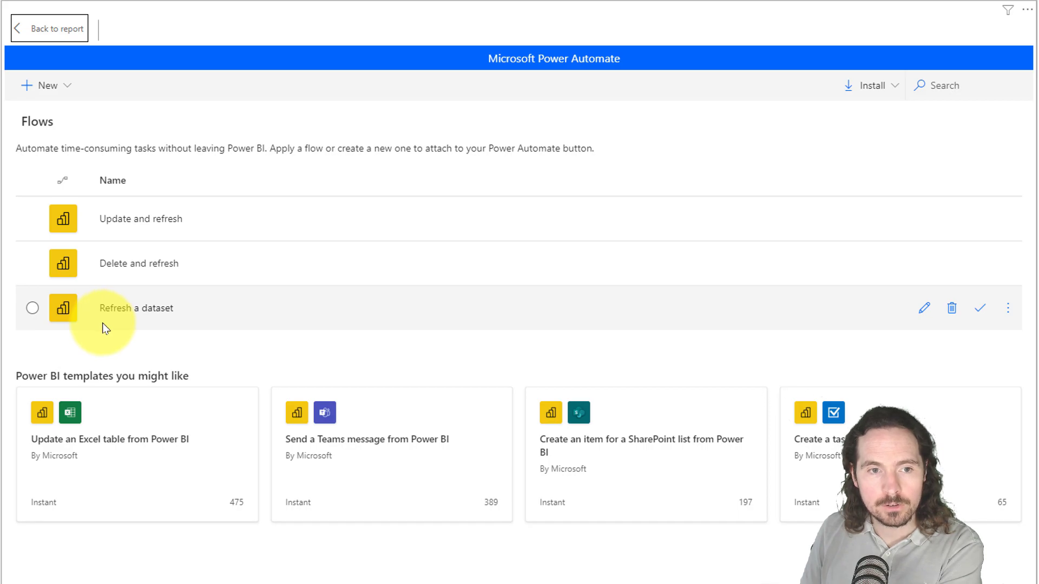
click(953, 309)
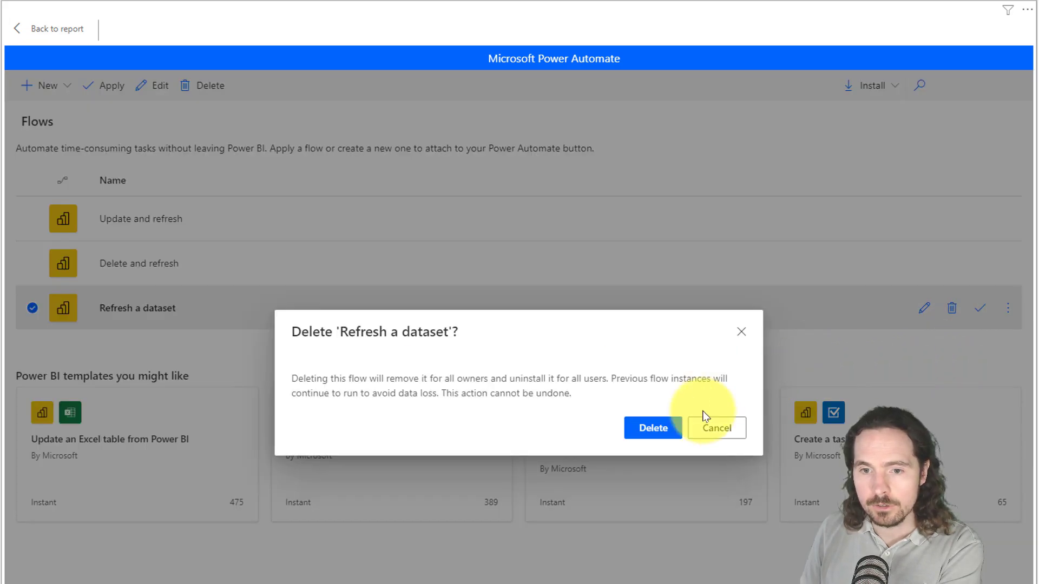
click(658, 430)
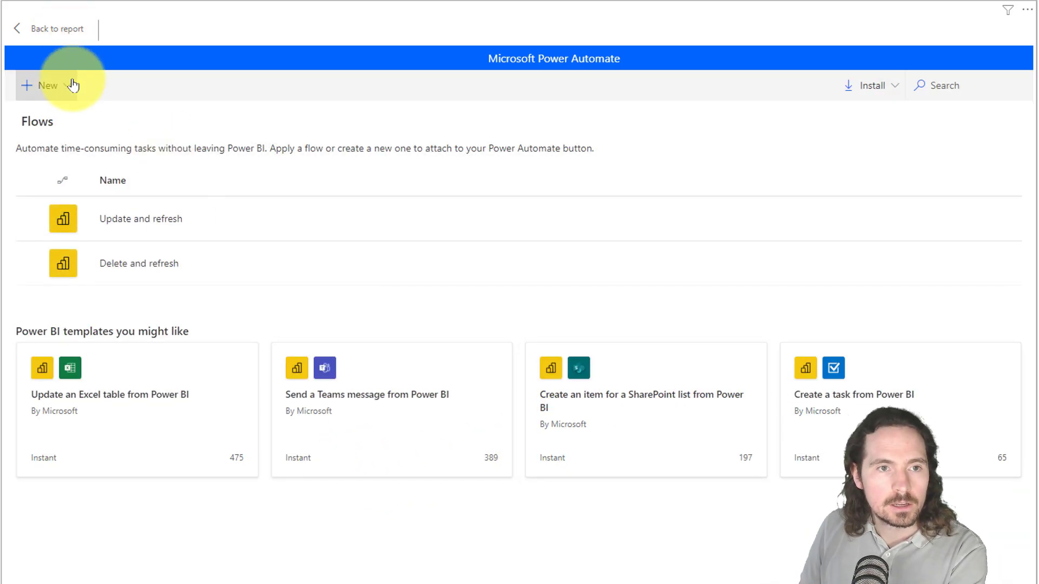
click(73, 85)
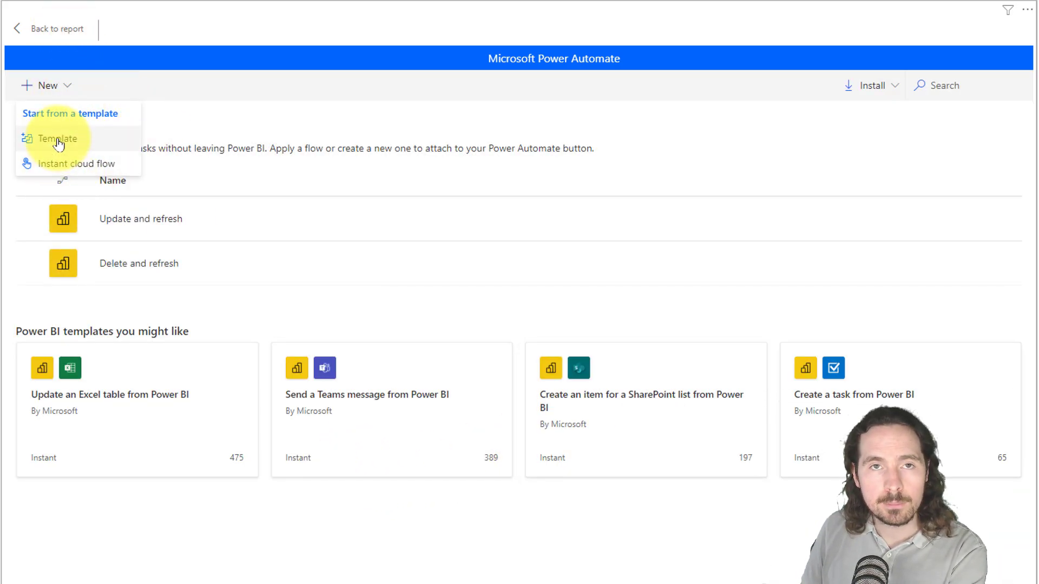
Create a blank instant cloud flow triggered by 'Power BI button clicked'.
click(68, 171)
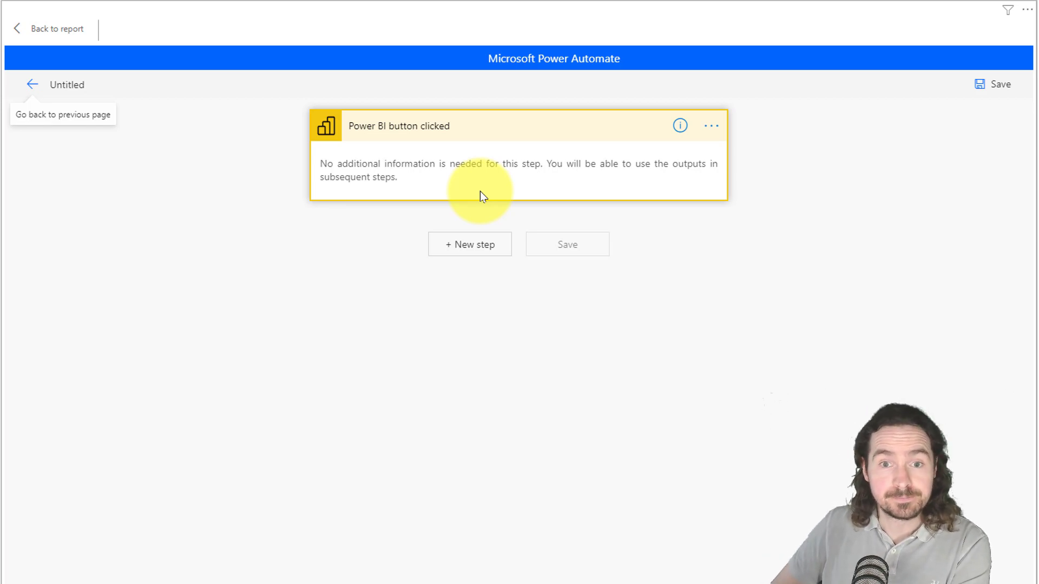
Add a Refresh a dataset step for Premium's 'Power Automate Vid' dataset and save the flow.
click(466, 246)
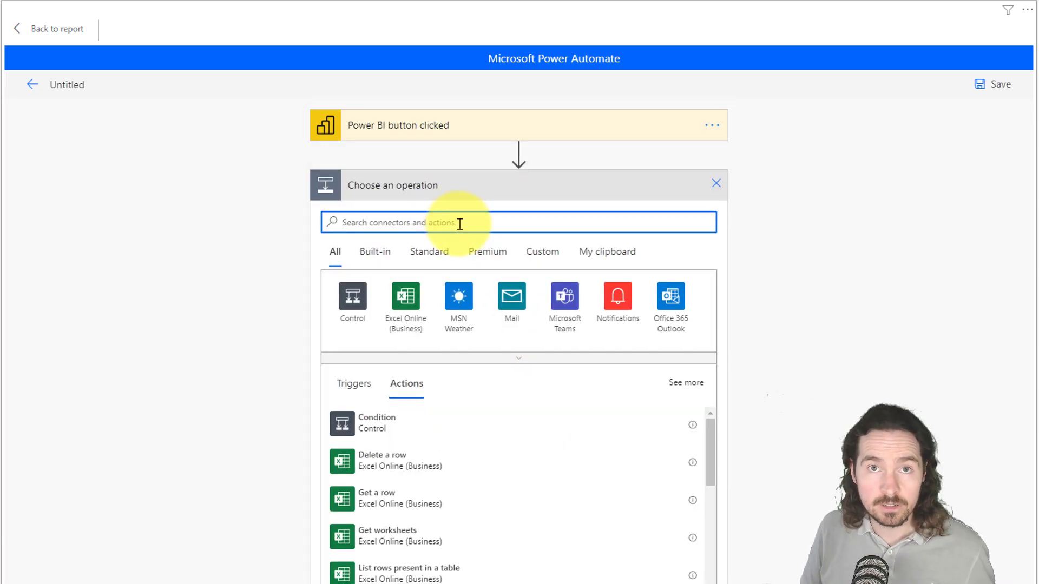
text(power bi)
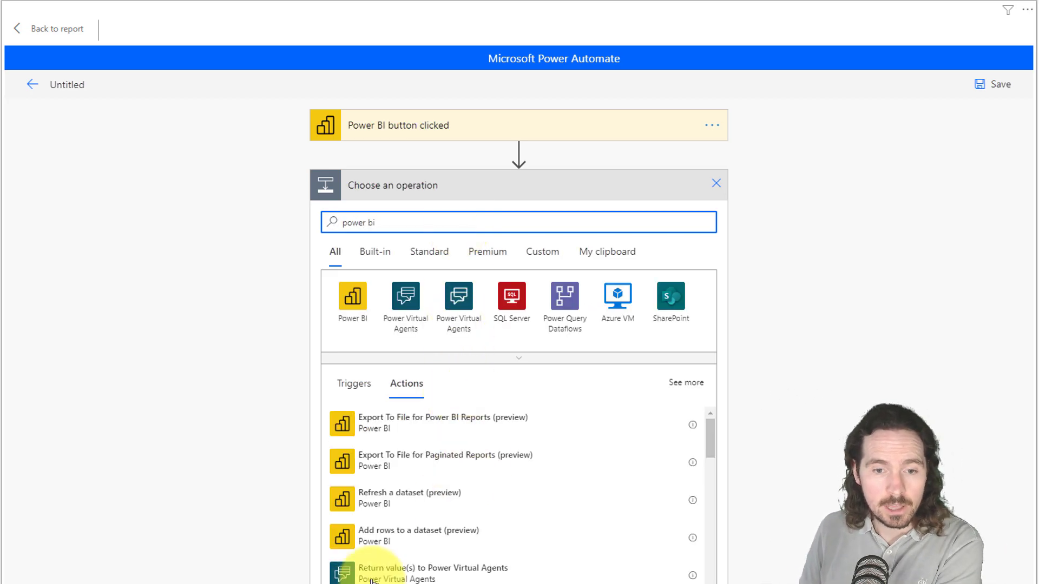
click(396, 495)
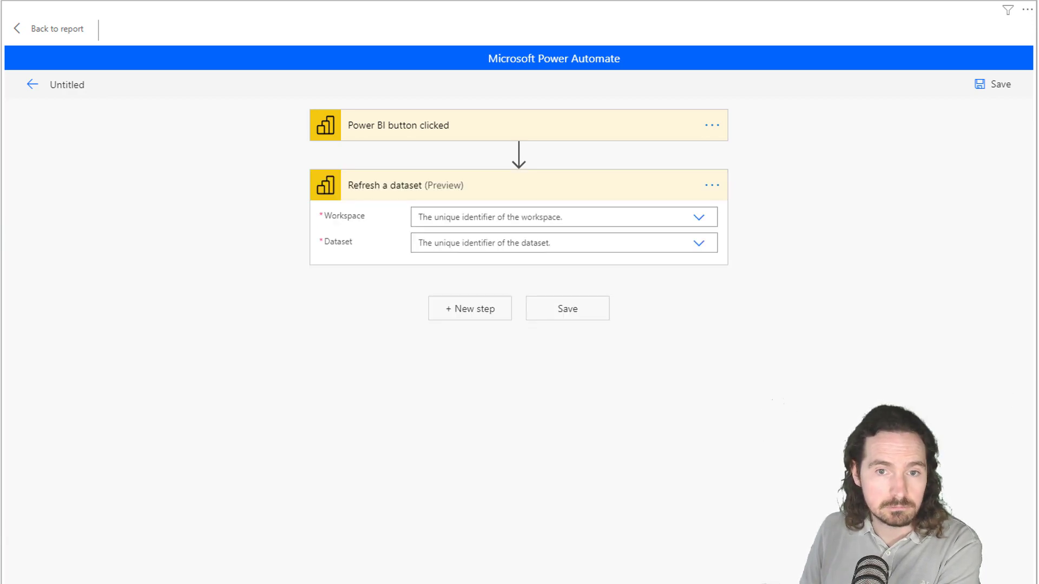
click(705, 221)
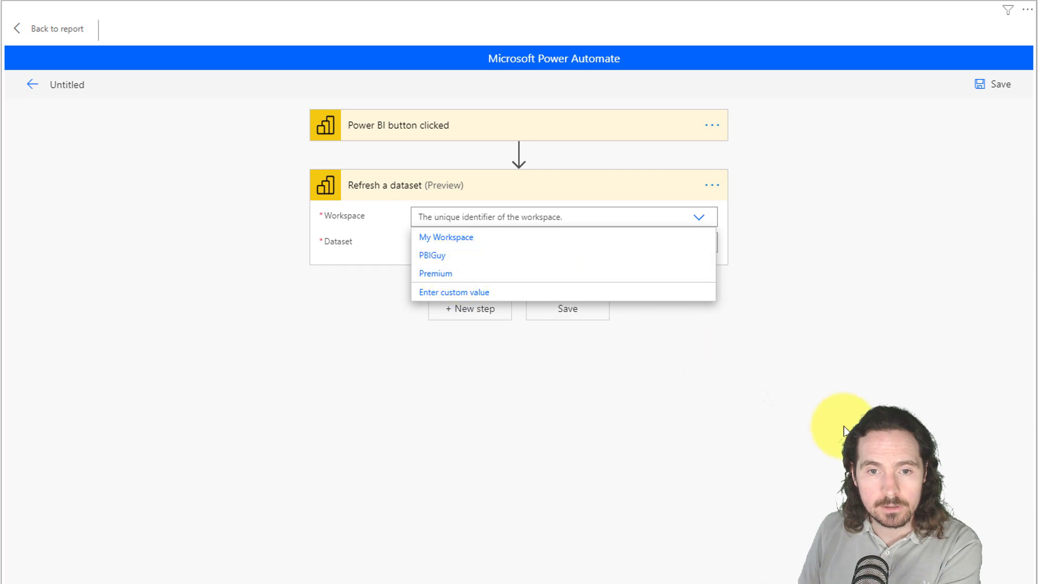
click(436, 274)
click(699, 244)
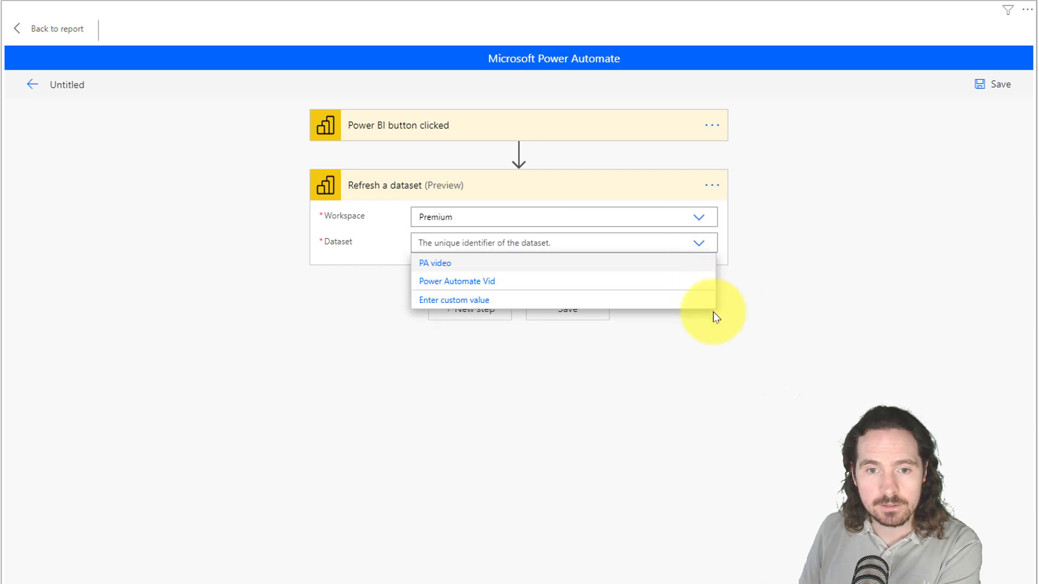
click(440, 282)
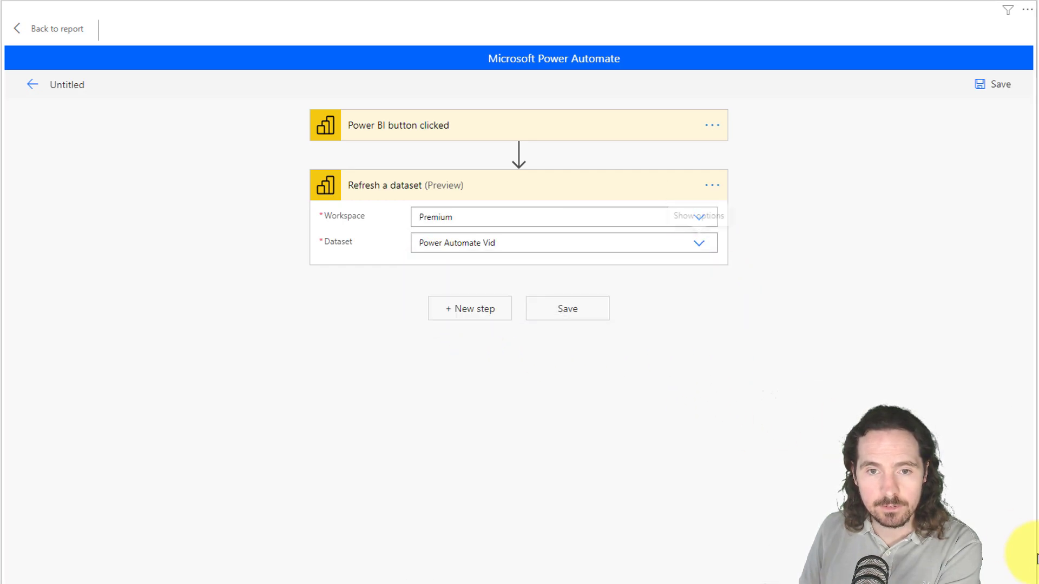
click(566, 324)
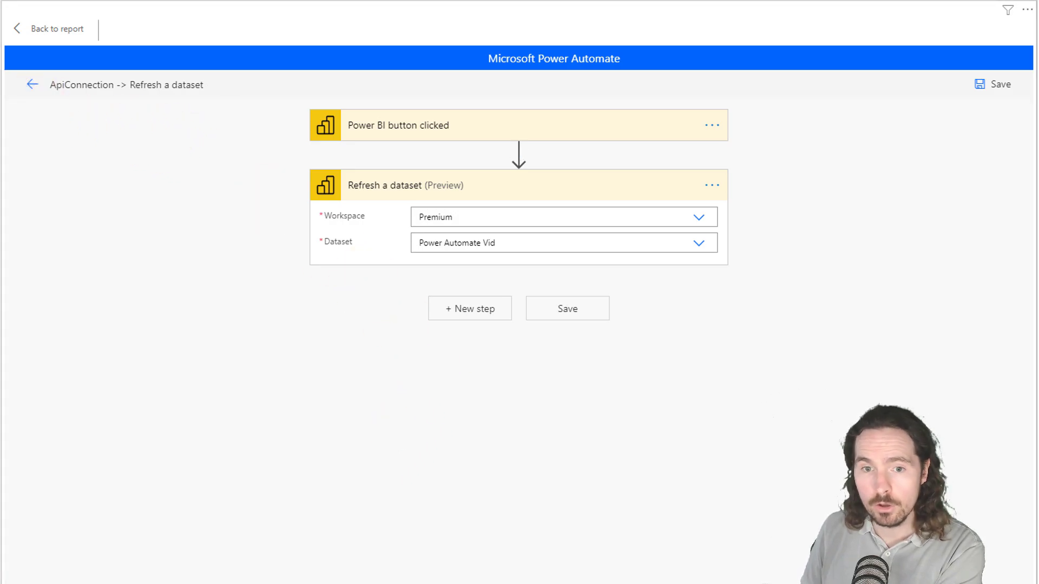
From the flow's details page, apply the new refresh flow to the report button.
click(31, 86)
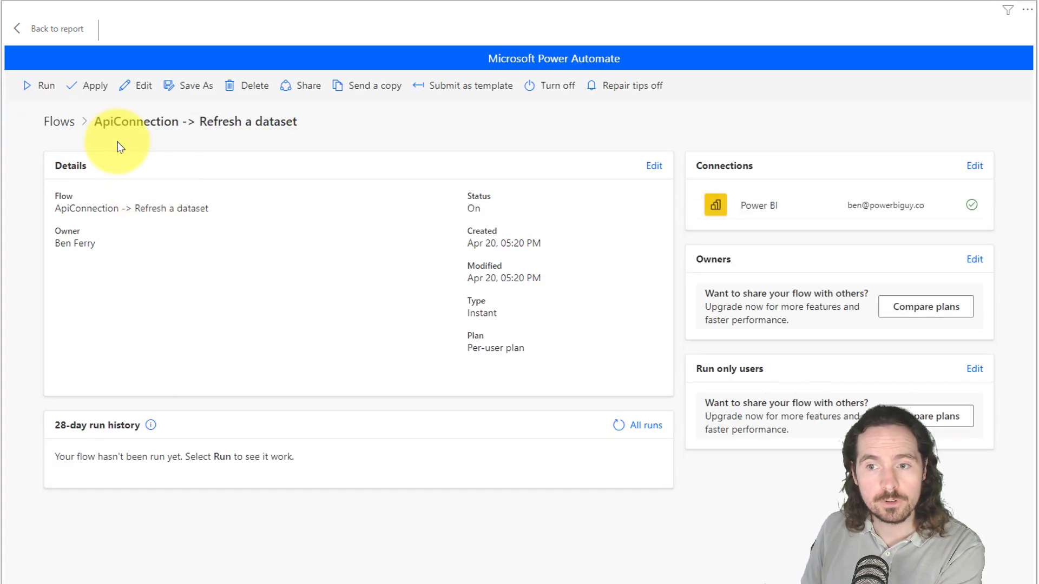
click(89, 91)
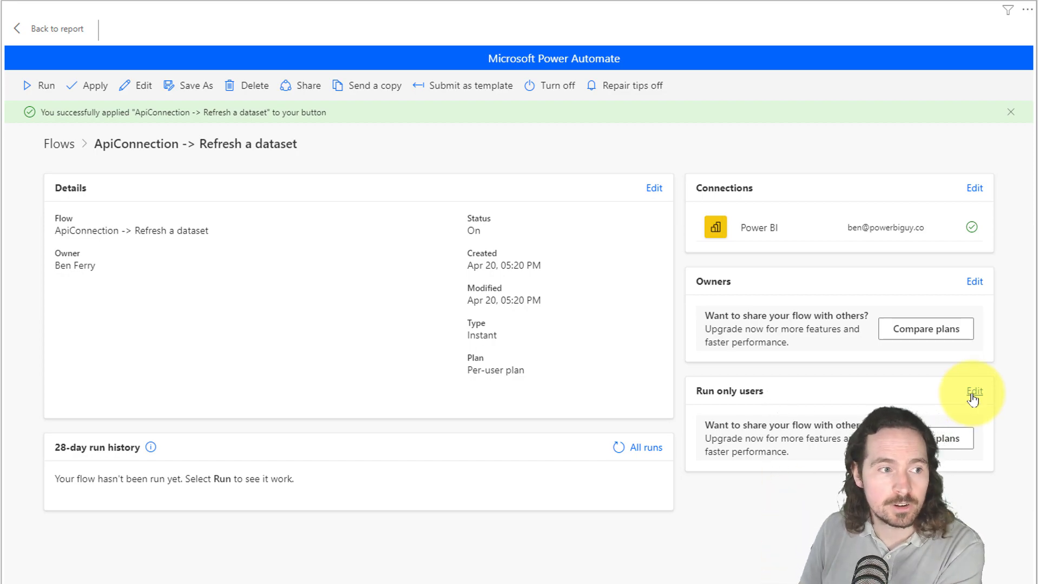
Back in the report, move the button, relabel it 'Refresh Dataset' at 13 pt and shrink it.
click(51, 30)
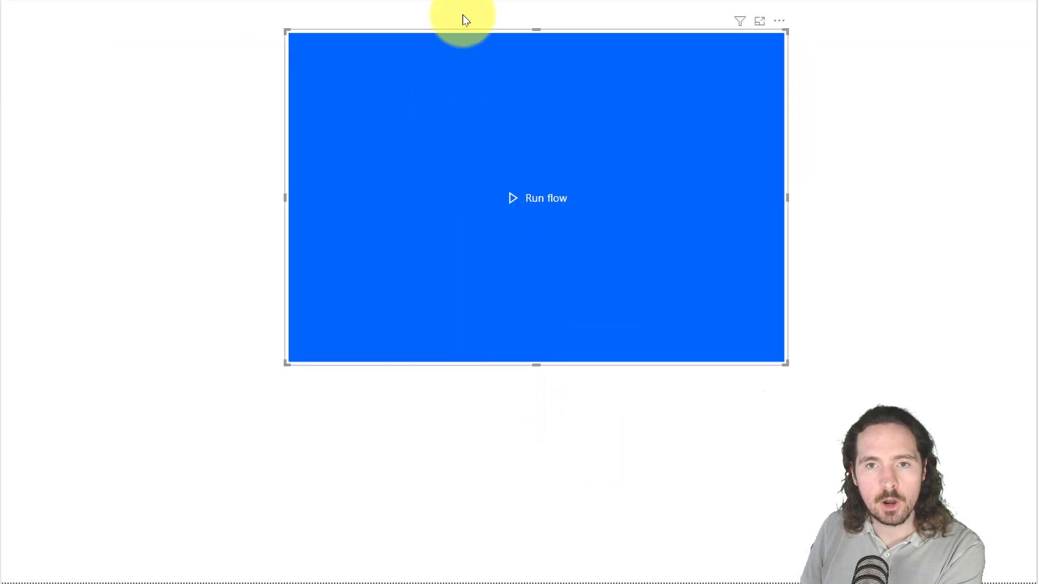
drag(536, 32, 525, 164)
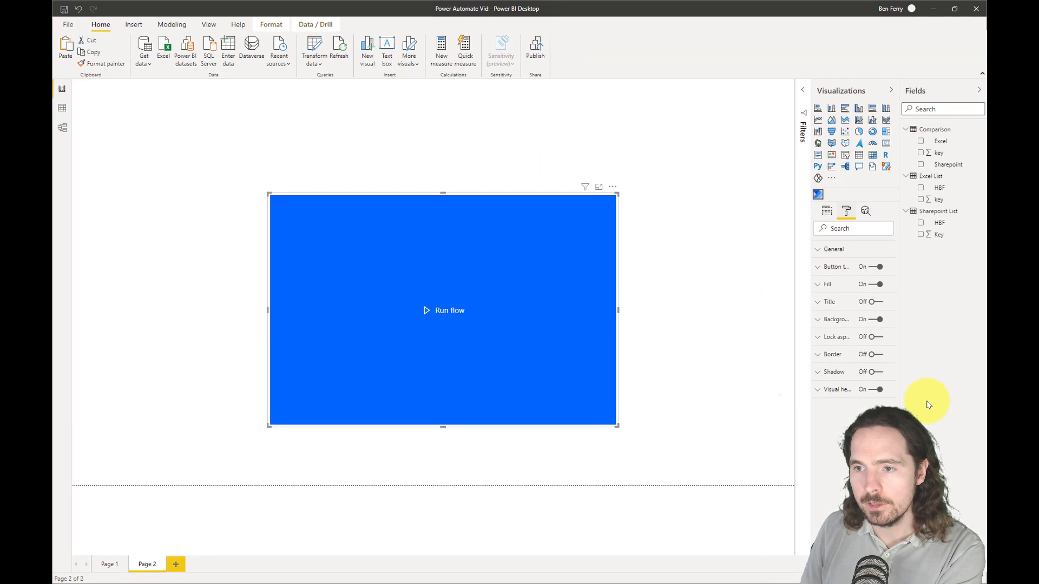
click(831, 267)
click(860, 313)
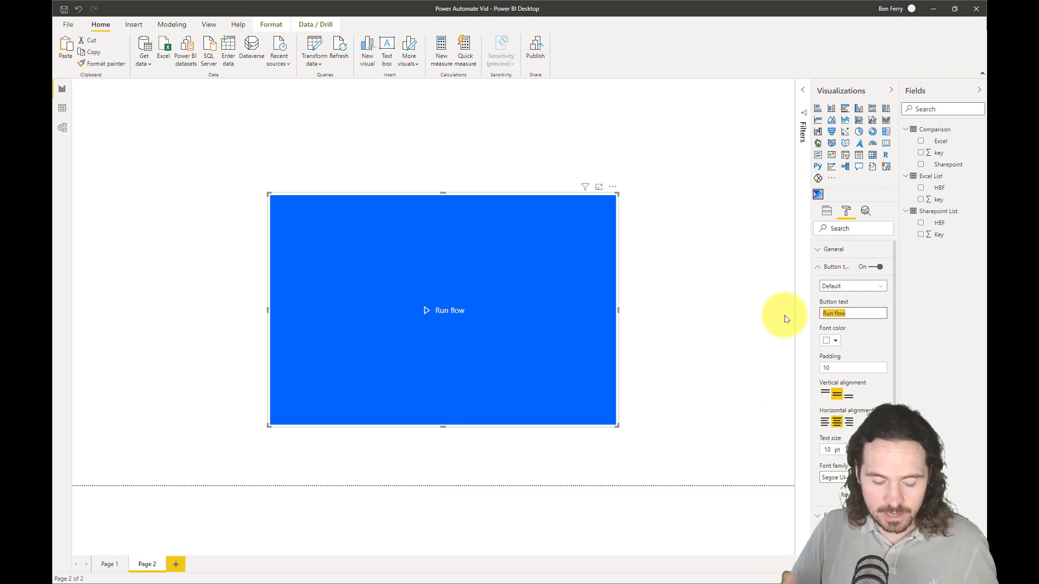
text(REfgresh)
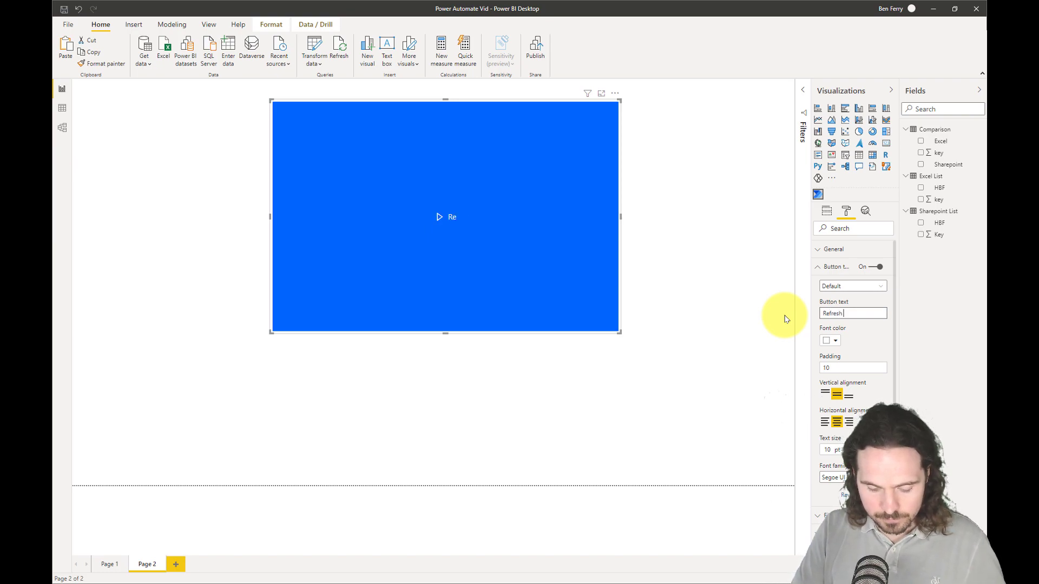
text(taset)
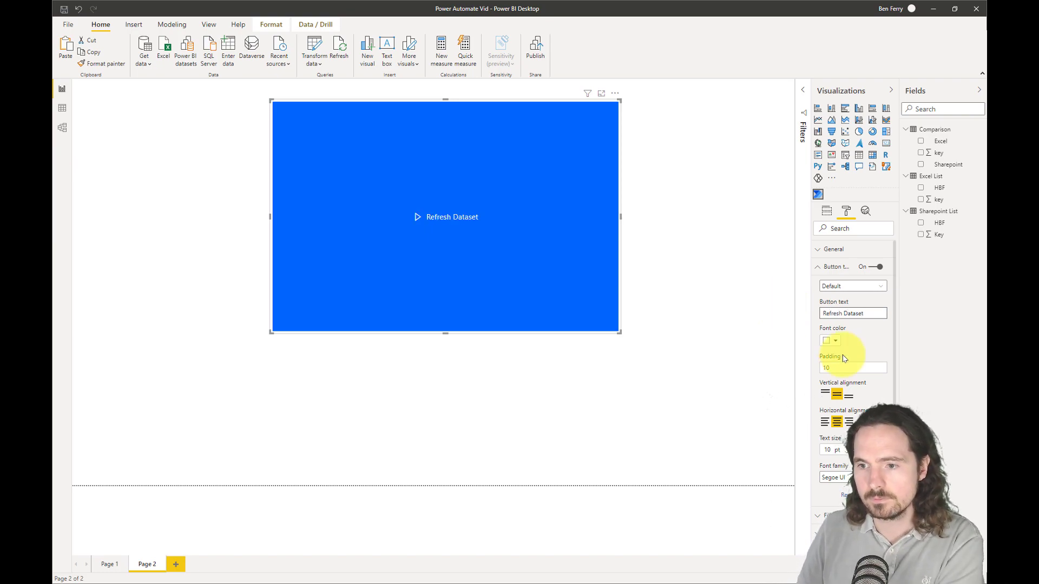
text(13)
click(344, 139)
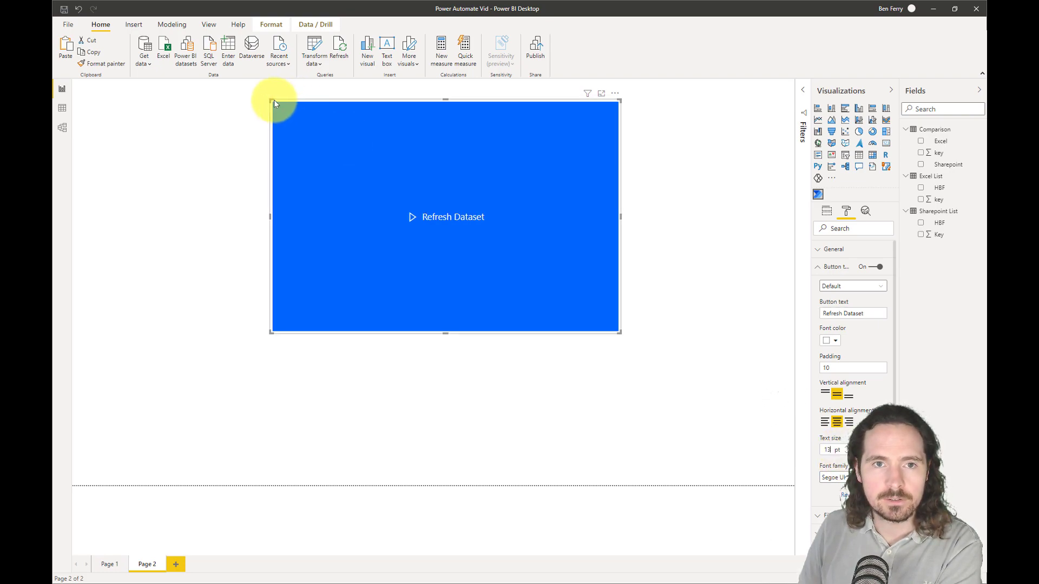
drag(274, 101, 517, 281)
click(858, 268)
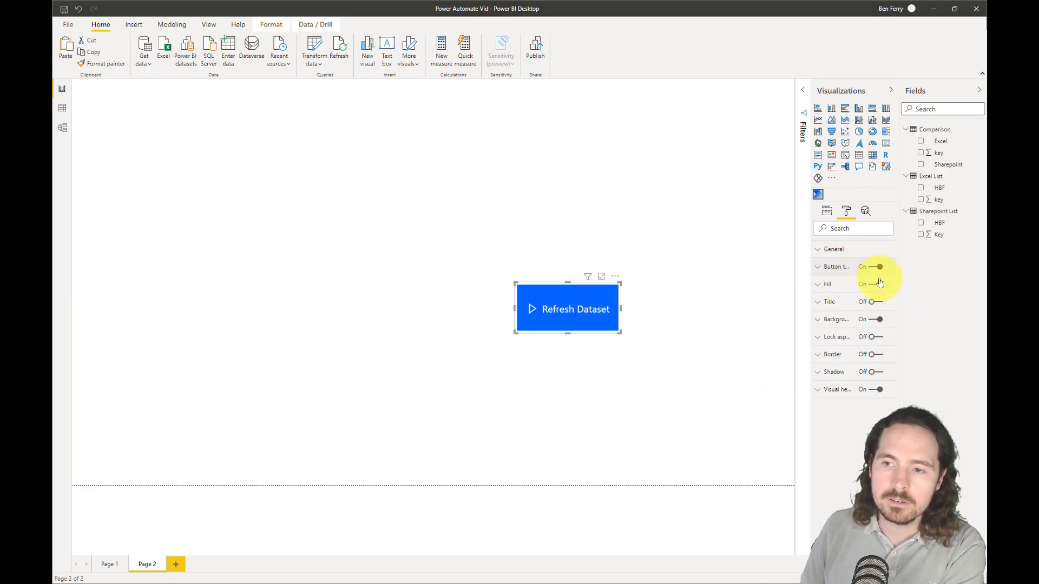
Turn off the button's blue fill and give it a purple background.
click(880, 284)
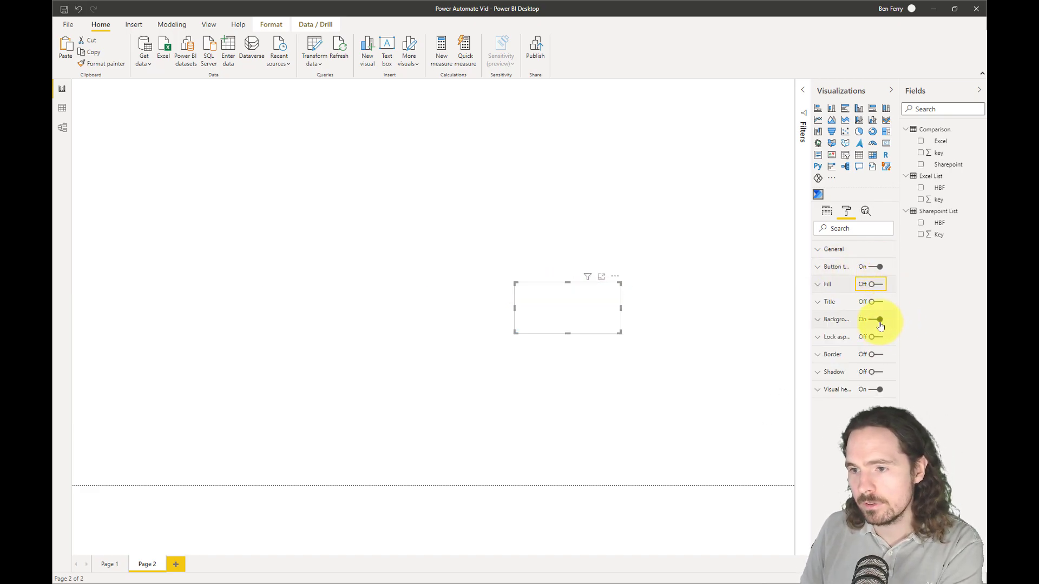
click(831, 319)
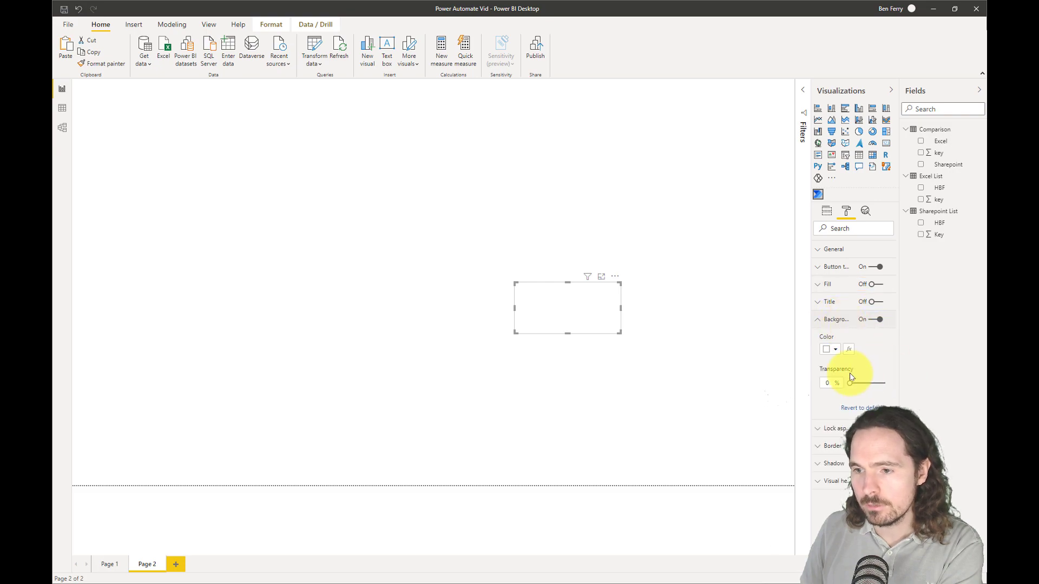
click(828, 349)
click(932, 368)
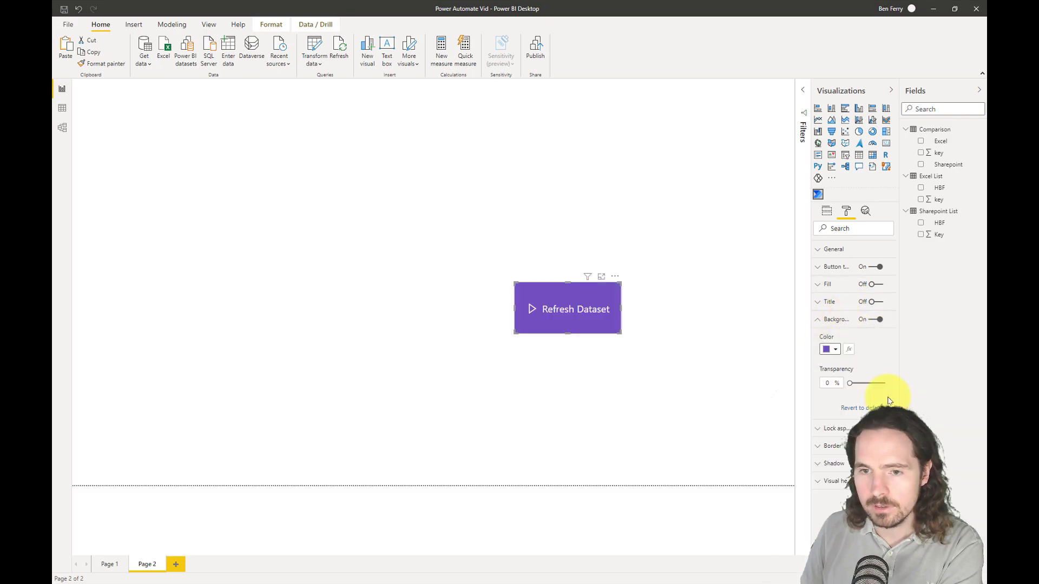
click(628, 390)
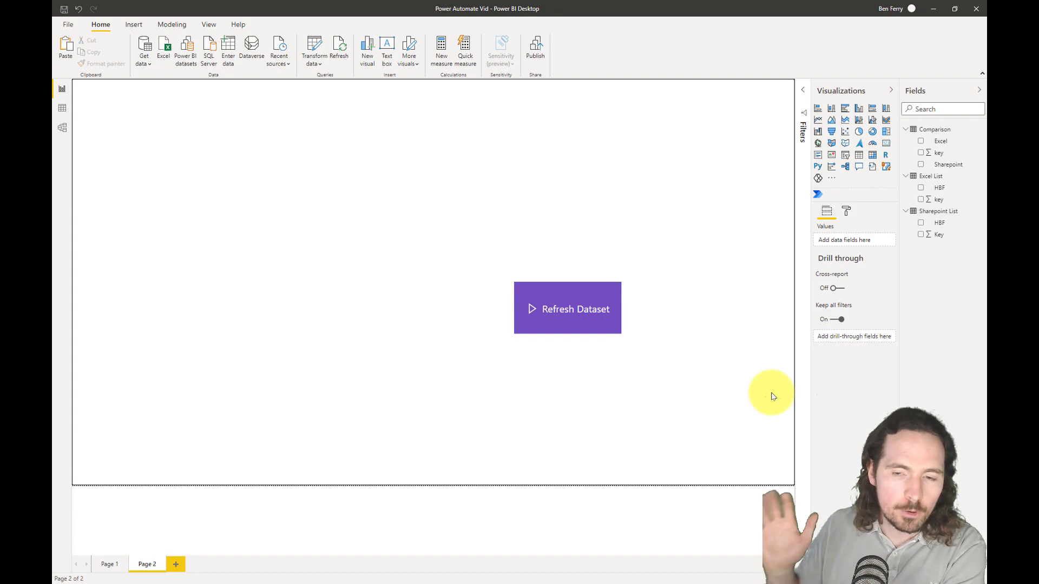
click(563, 307)
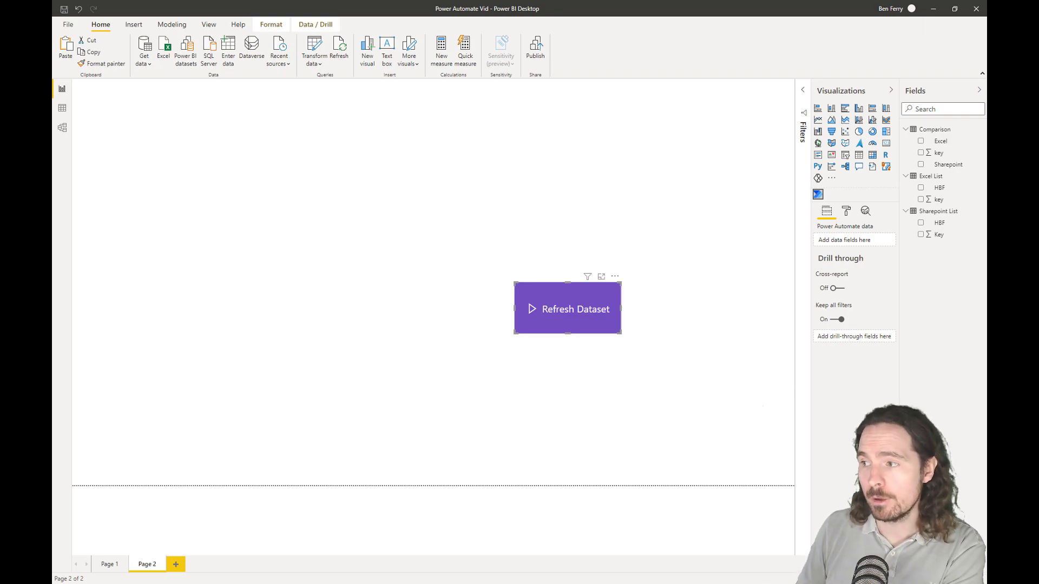
click(521, 169)
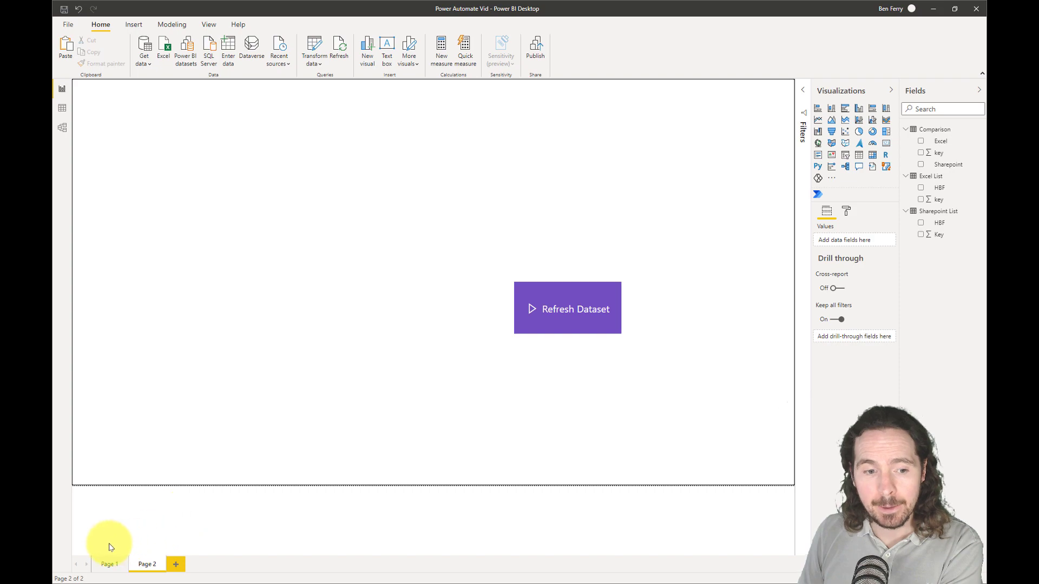
Switch to Page 1 and select the 'Delete Excel and Refresh' button.
click(108, 566)
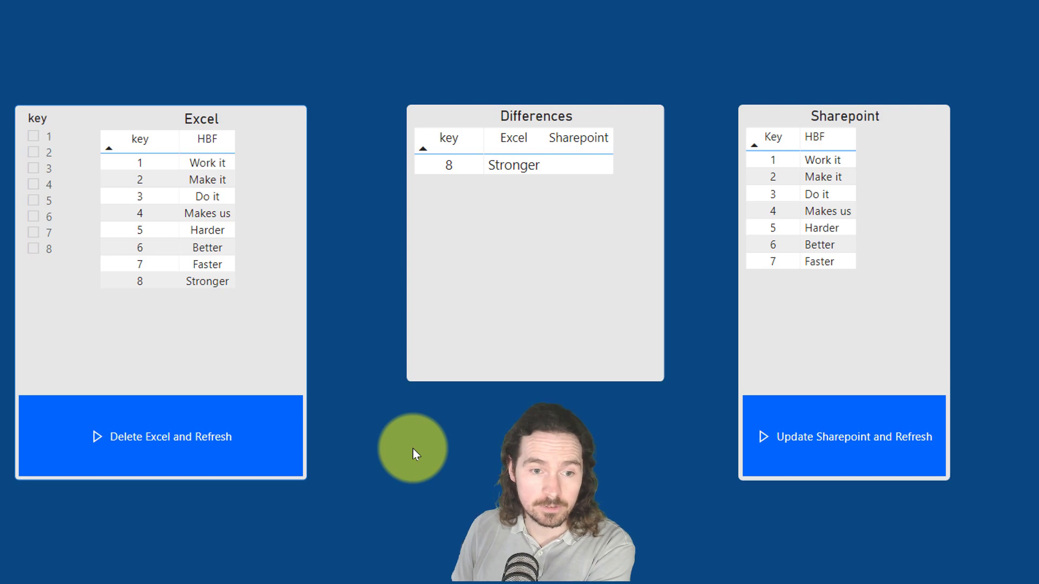
click(268, 401)
Select the 'Delete Excel and Refresh' button visual so its header options appear.
click(265, 399)
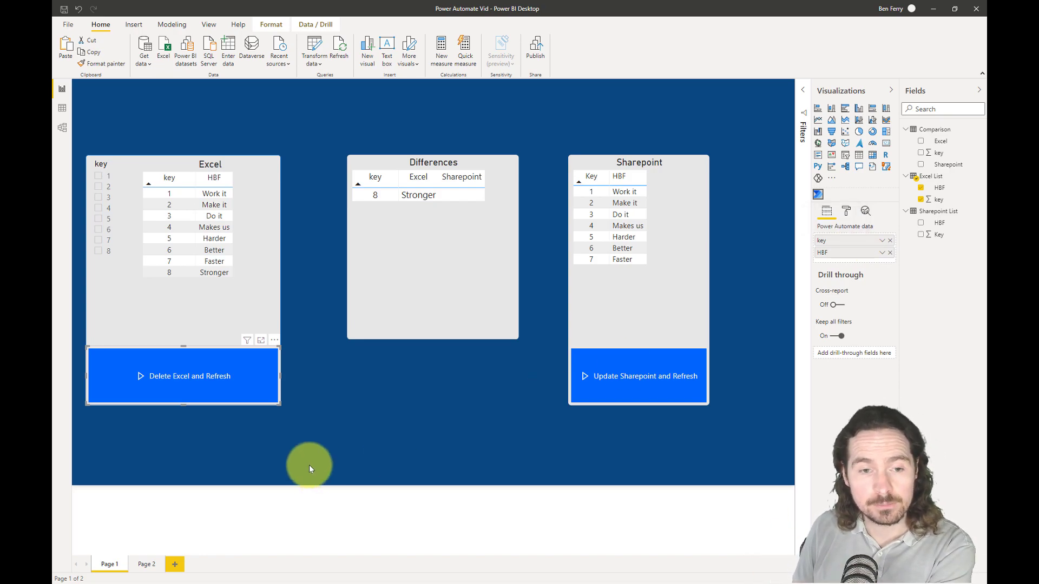
Edit the button's 'Delete and refresh' flow and expand its Apply to each loop.
click(273, 341)
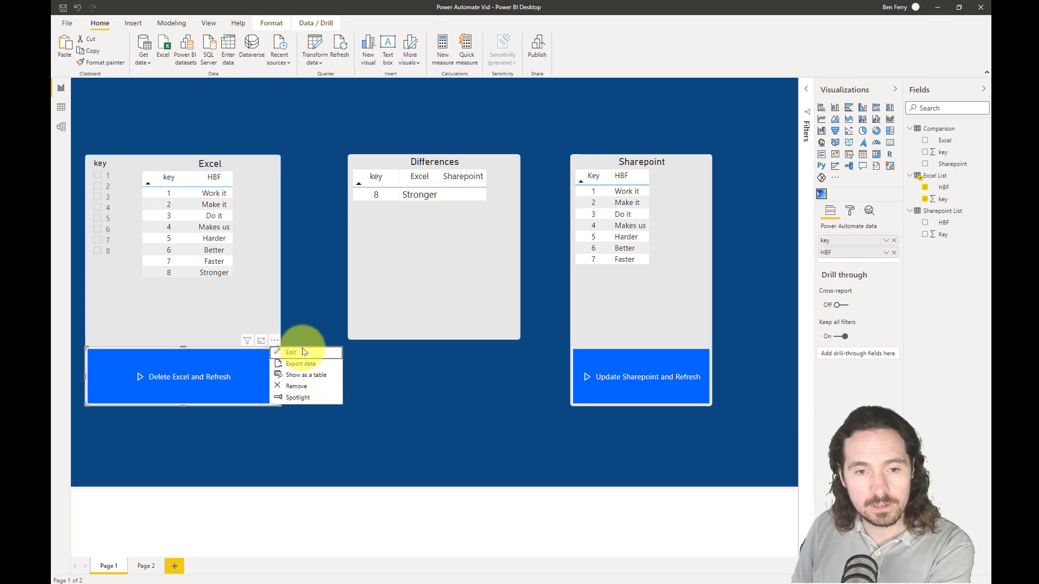
click(322, 373)
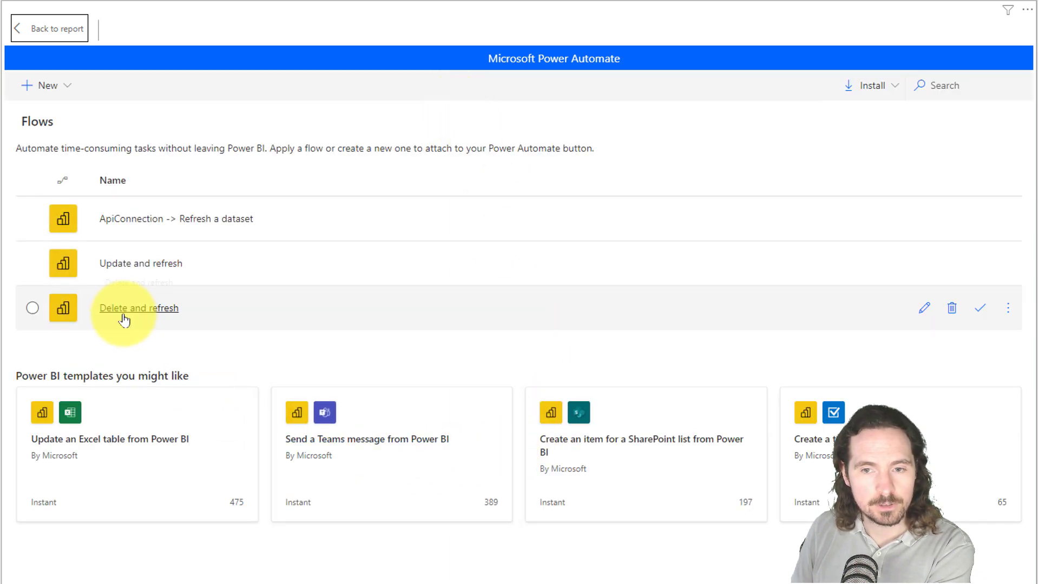
click(924, 308)
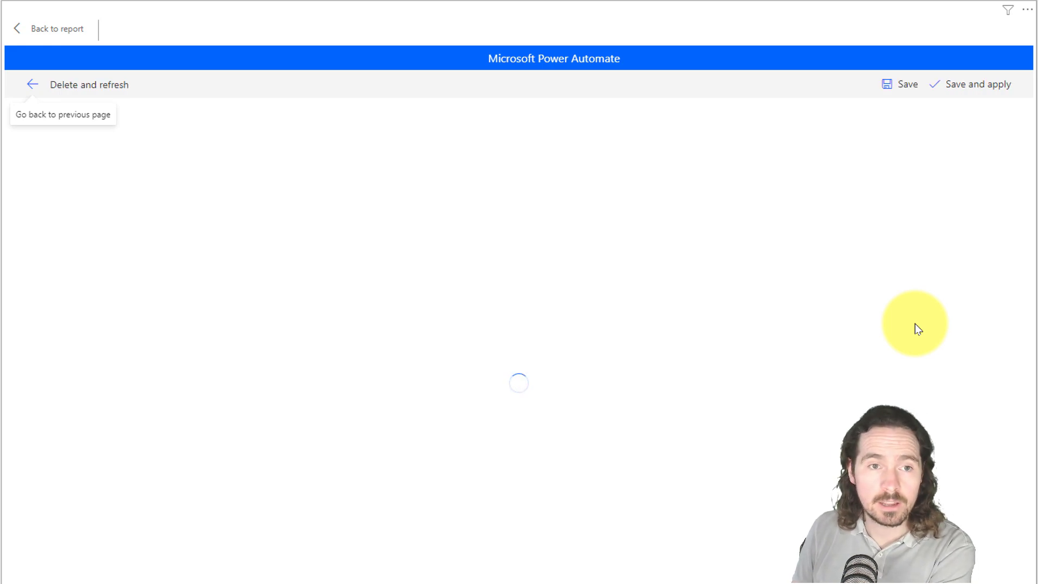
click(890, 85)
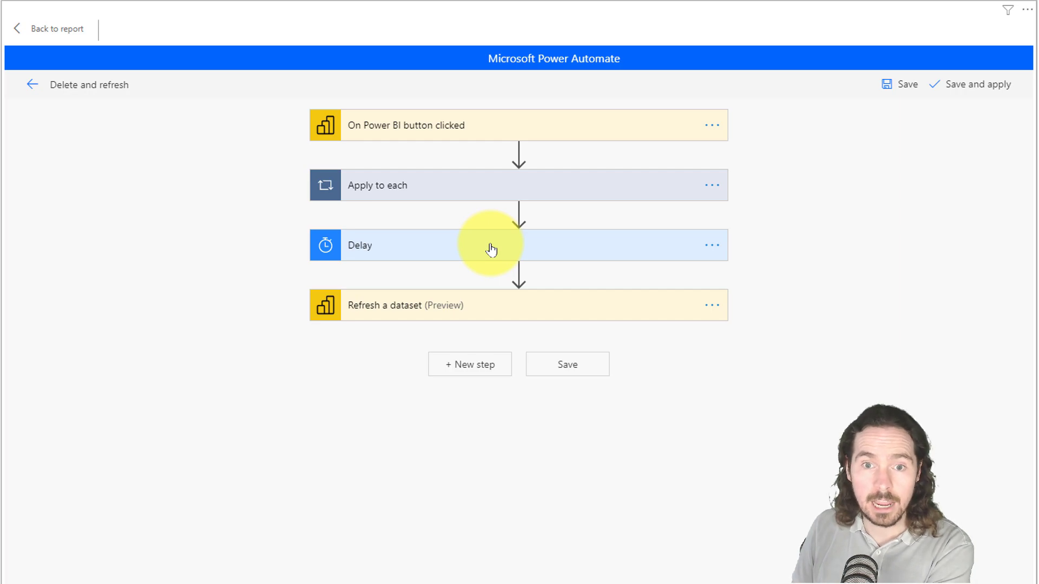
click(520, 198)
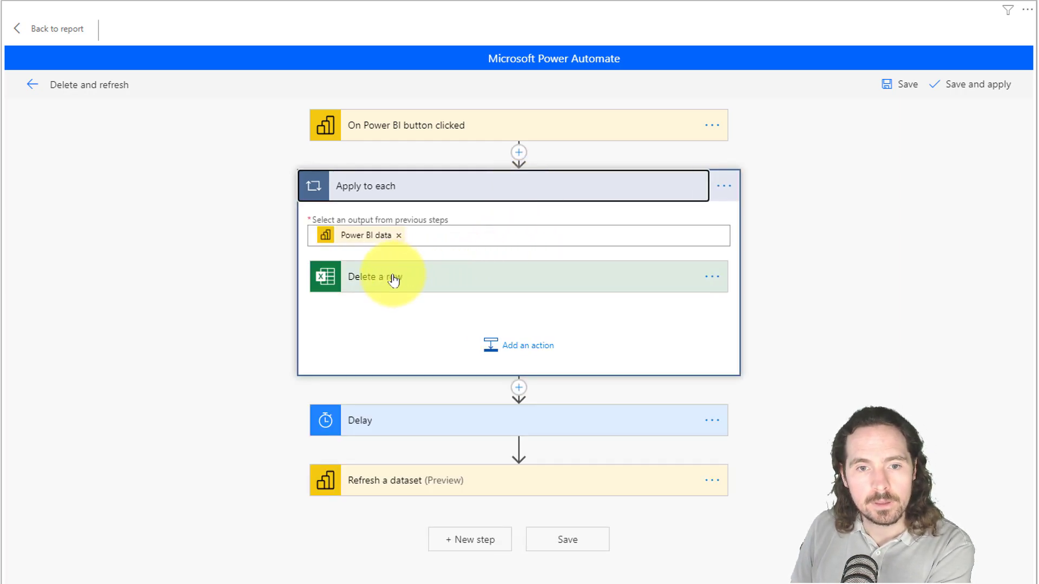
click(518, 389)
click(546, 413)
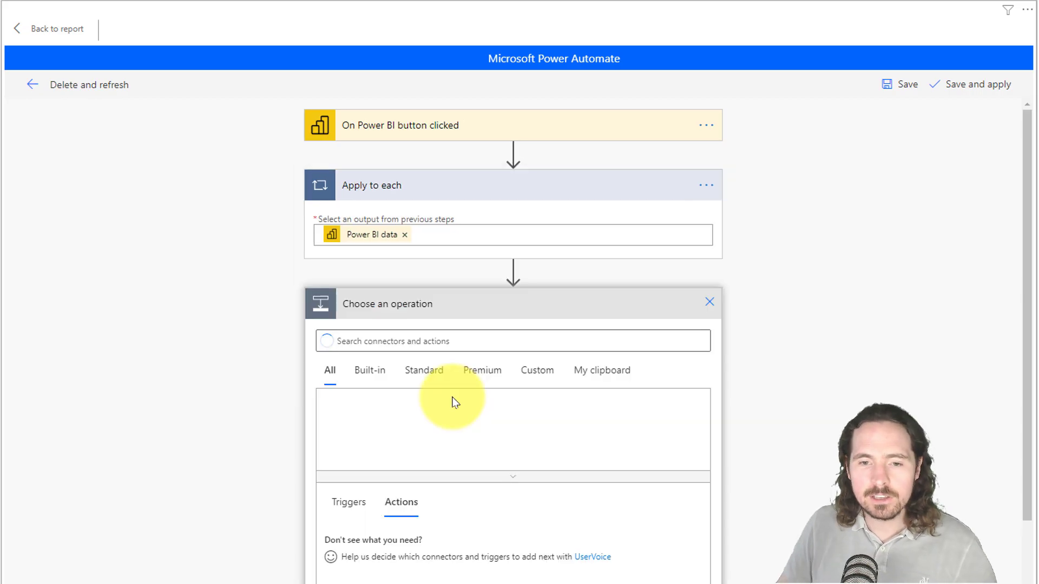
text(dl)
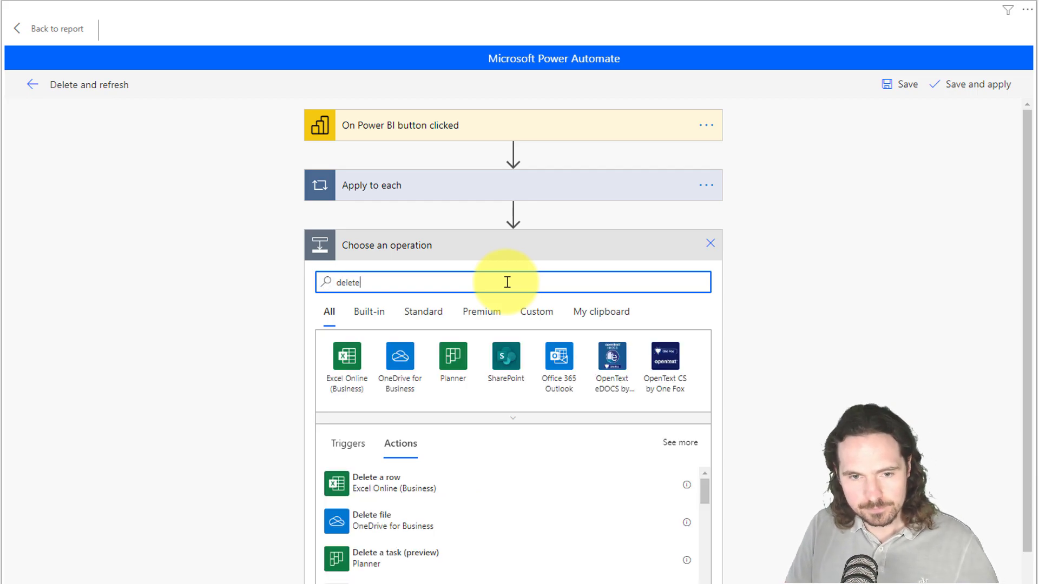
click(462, 480)
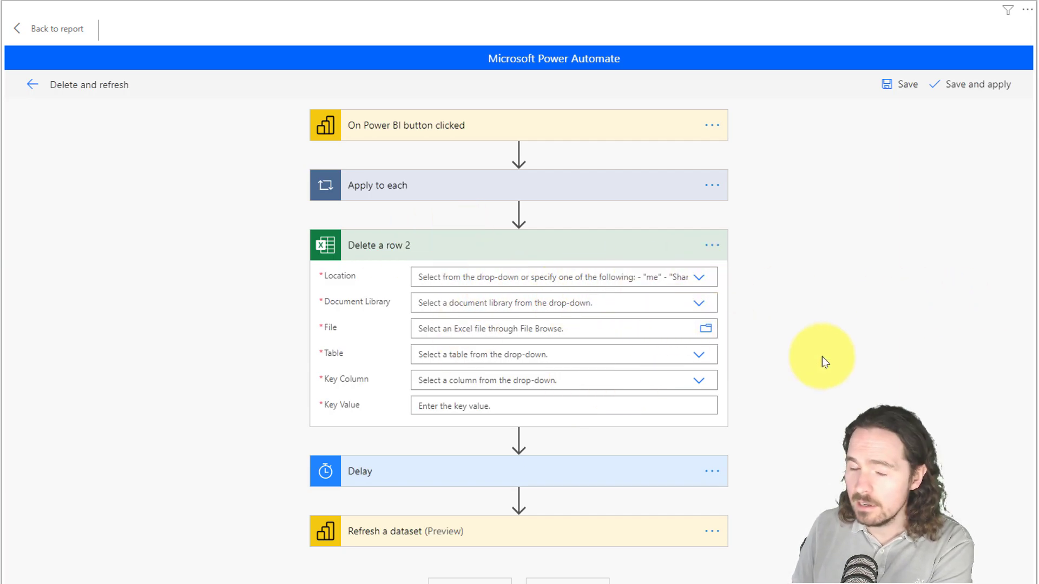
click(714, 253)
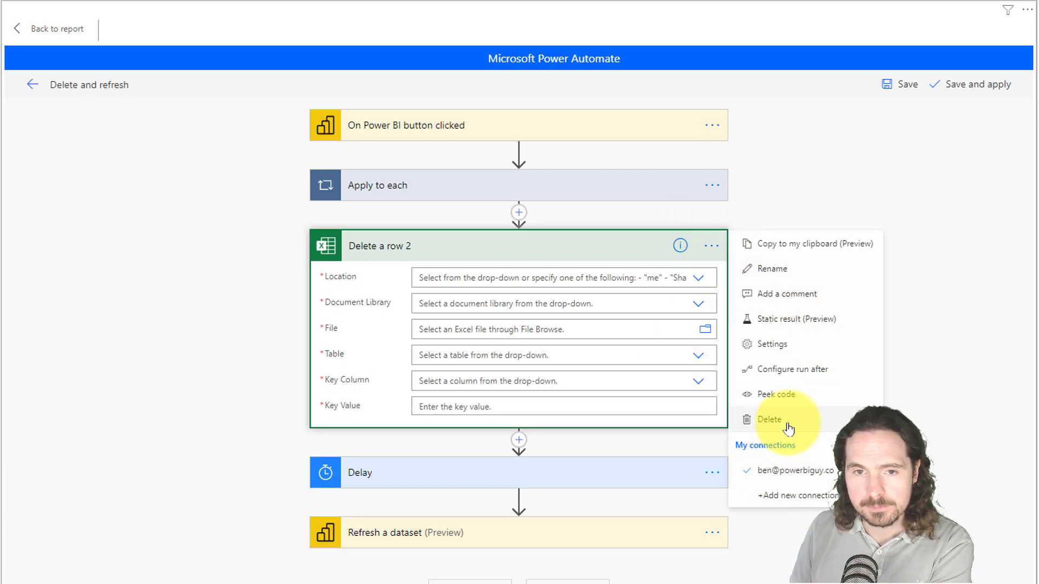
click(761, 417)
click(469, 189)
click(475, 281)
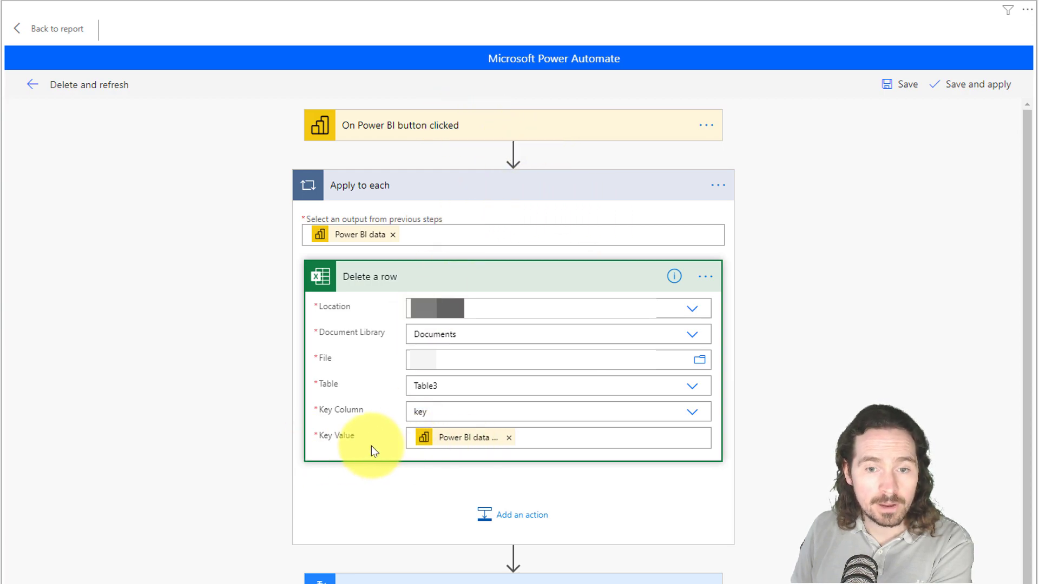
click(525, 184)
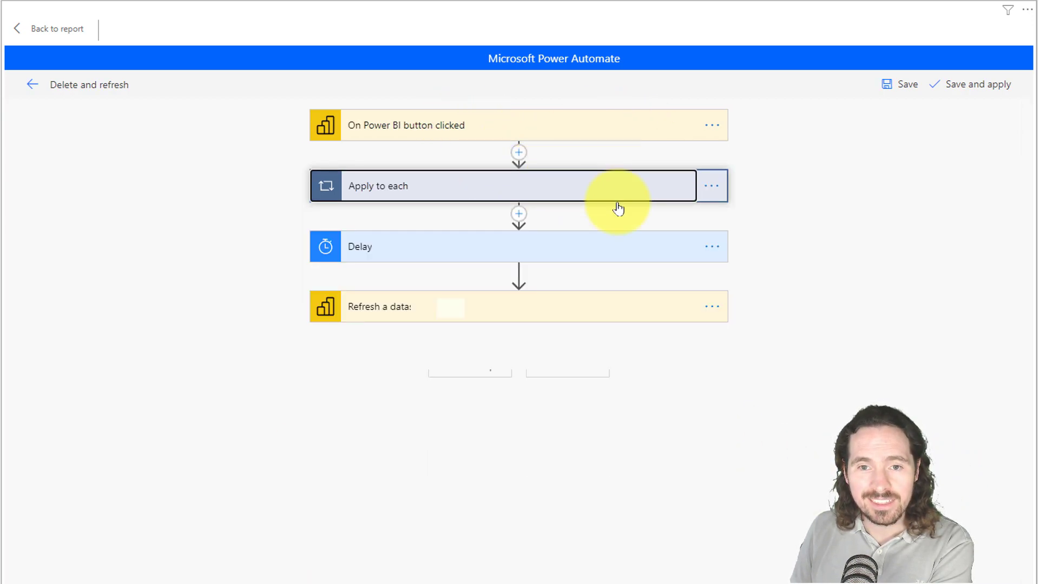
Inspect the Delete and refresh flow's Delay step and its Refresh a dataset target: Premium, Power Automate Vid.
click(636, 246)
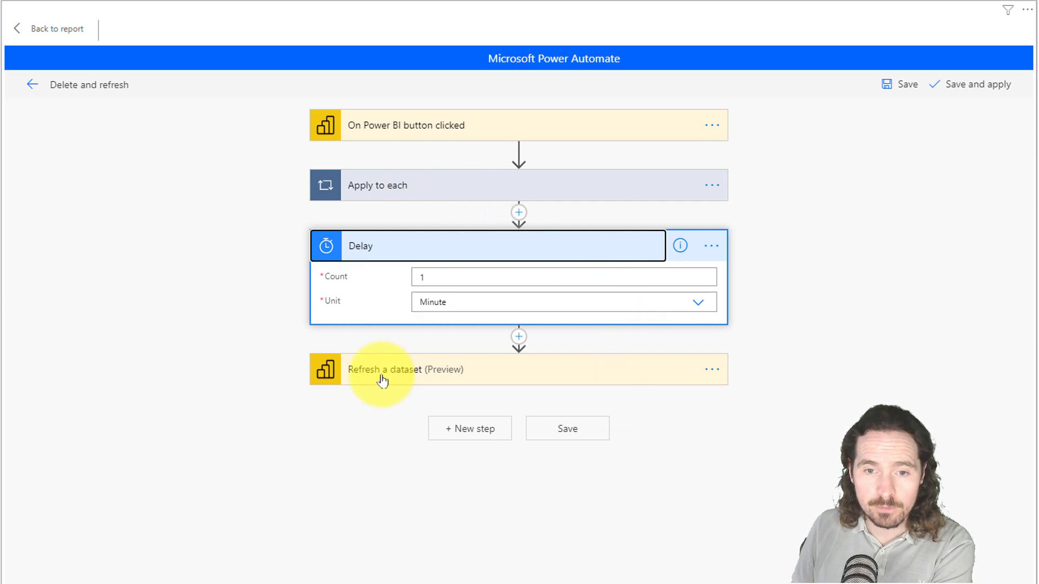
click(820, 314)
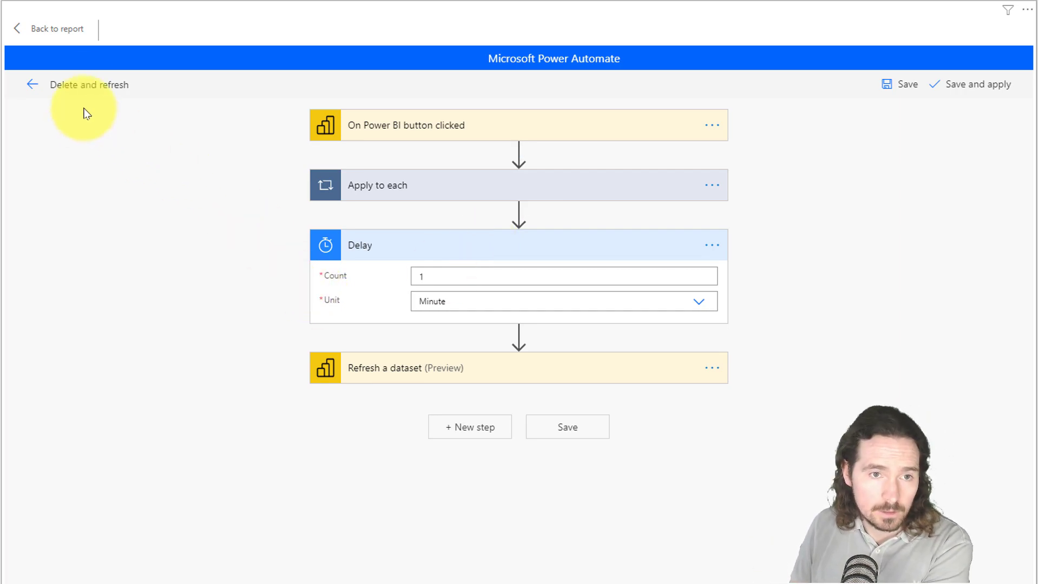
triple_click(86, 85)
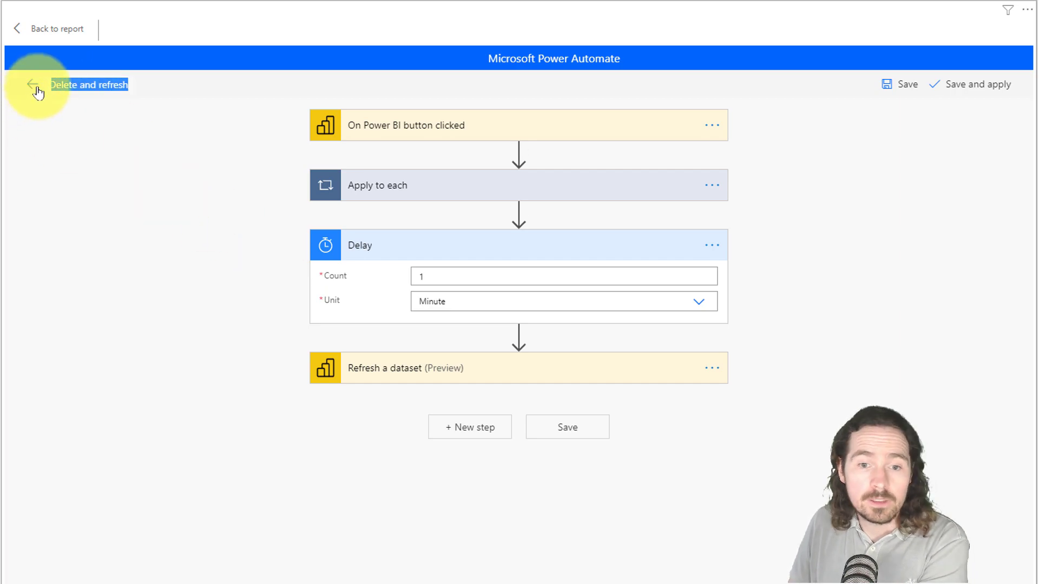
click(538, 368)
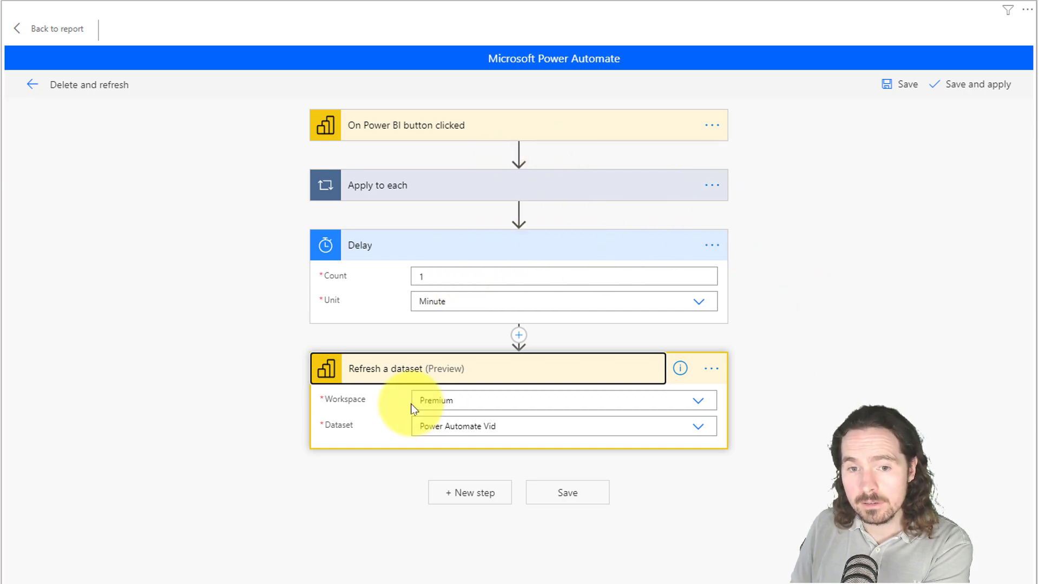
Open the Update Sharepoint button's Update and refresh flow for editing and expand its Apply to each loop.
click(31, 85)
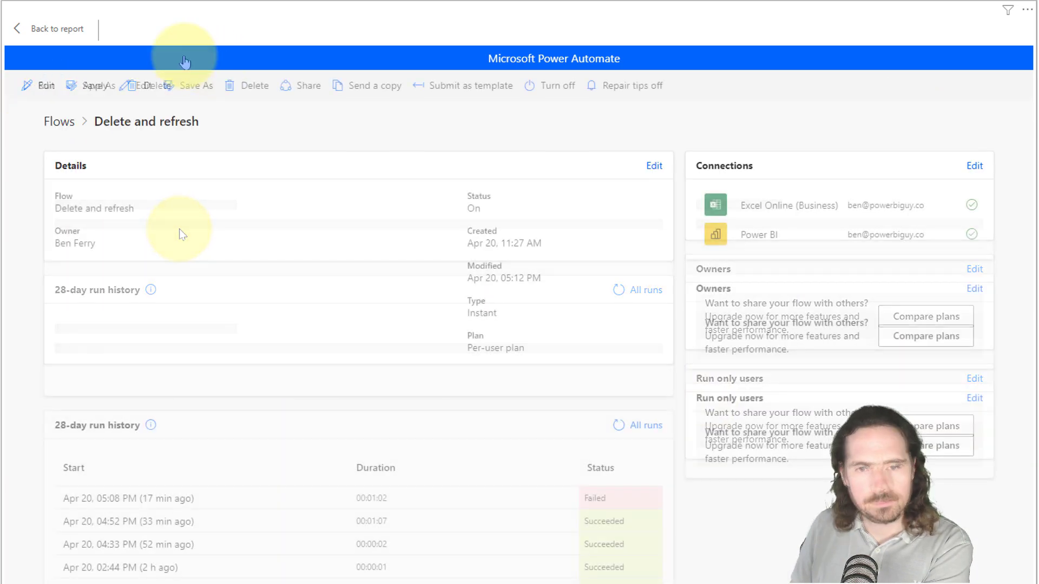
click(46, 28)
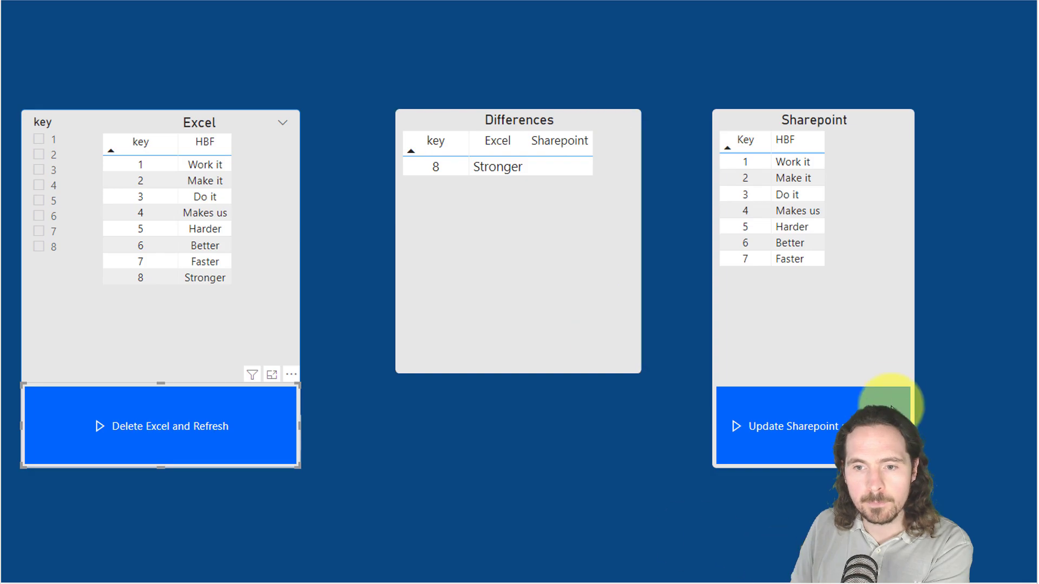
click(908, 375)
click(937, 393)
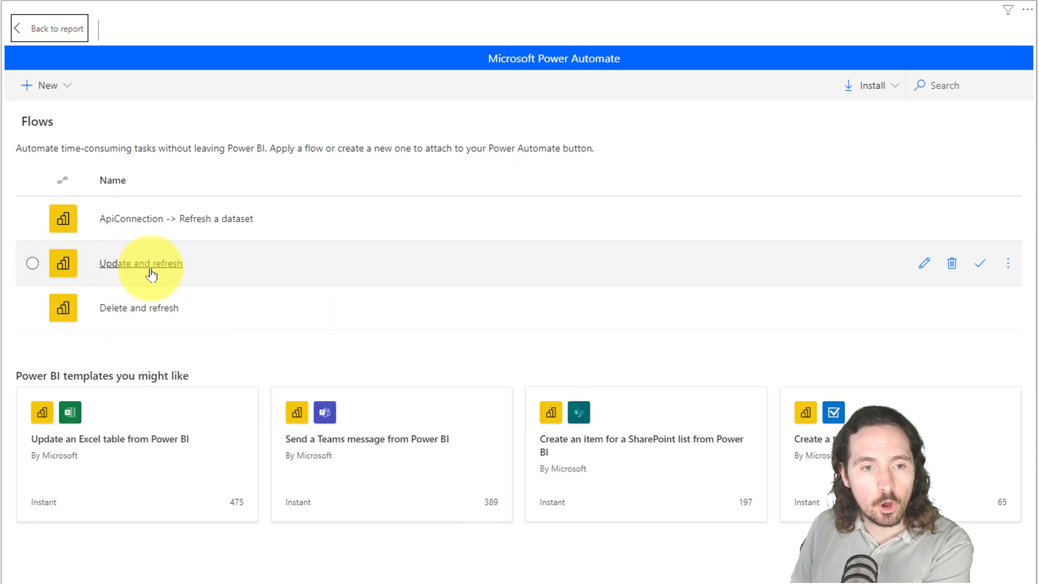
click(923, 264)
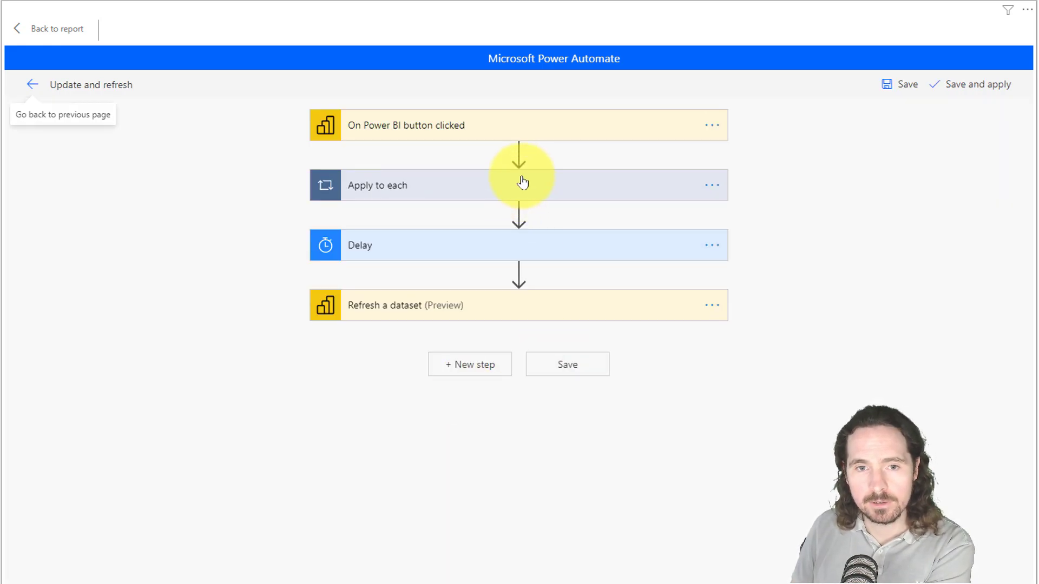
click(522, 181)
Review the Create item fields and add a test SharePoint Create item 2 action after the loop.
click(585, 280)
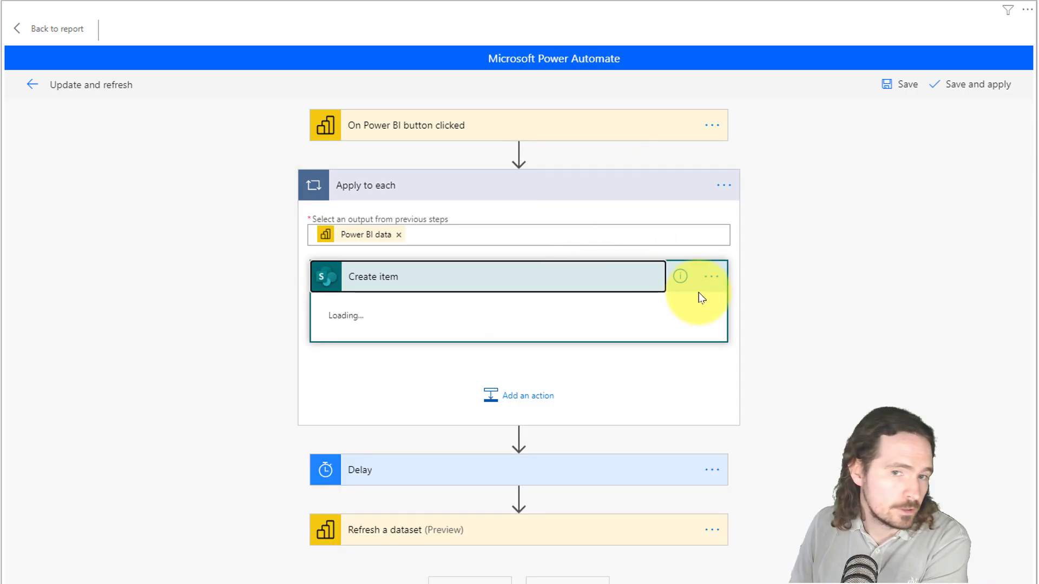
click(516, 537)
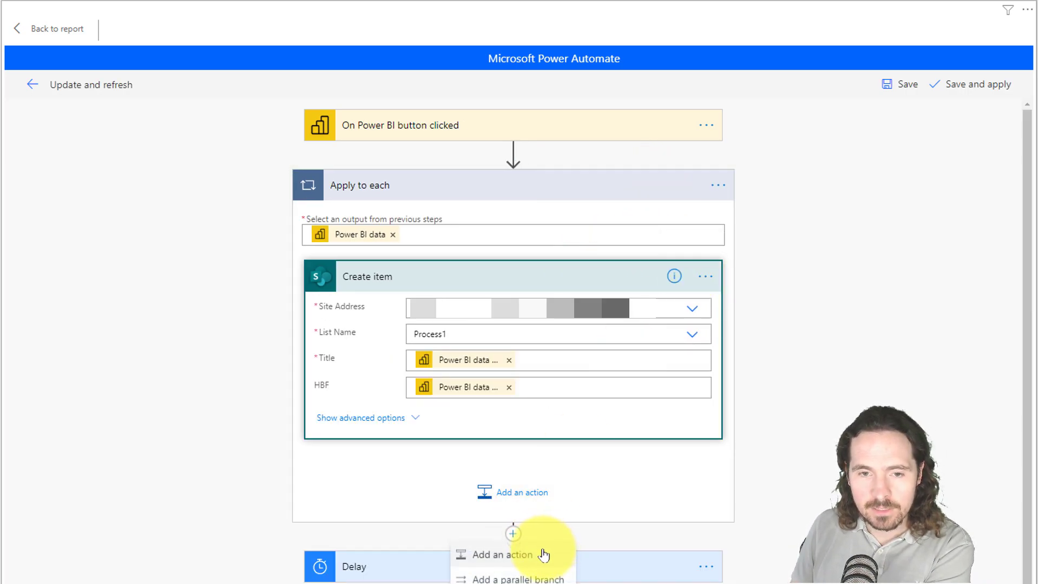
click(515, 556)
click(433, 281)
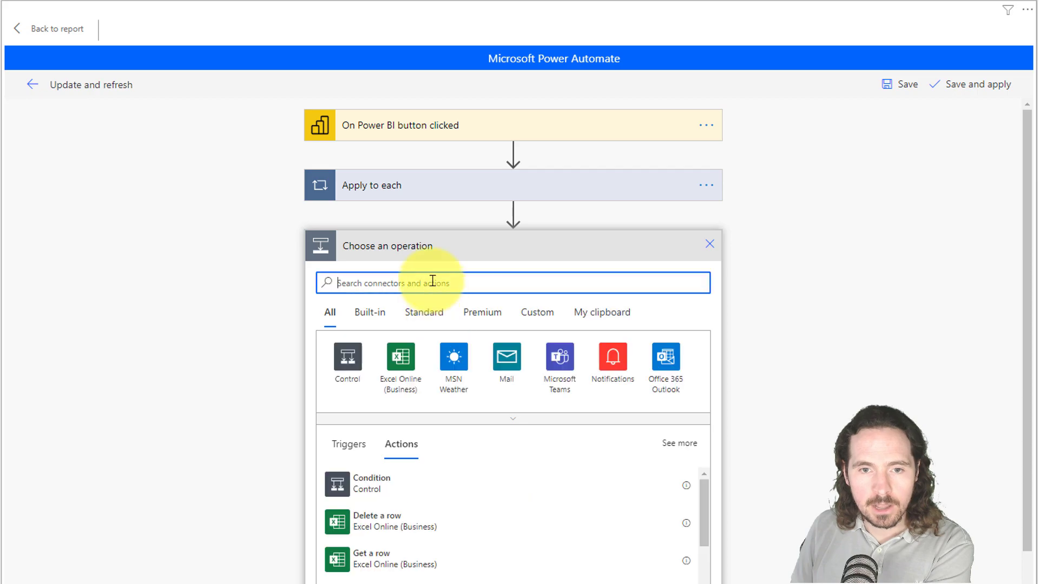
text(create a)
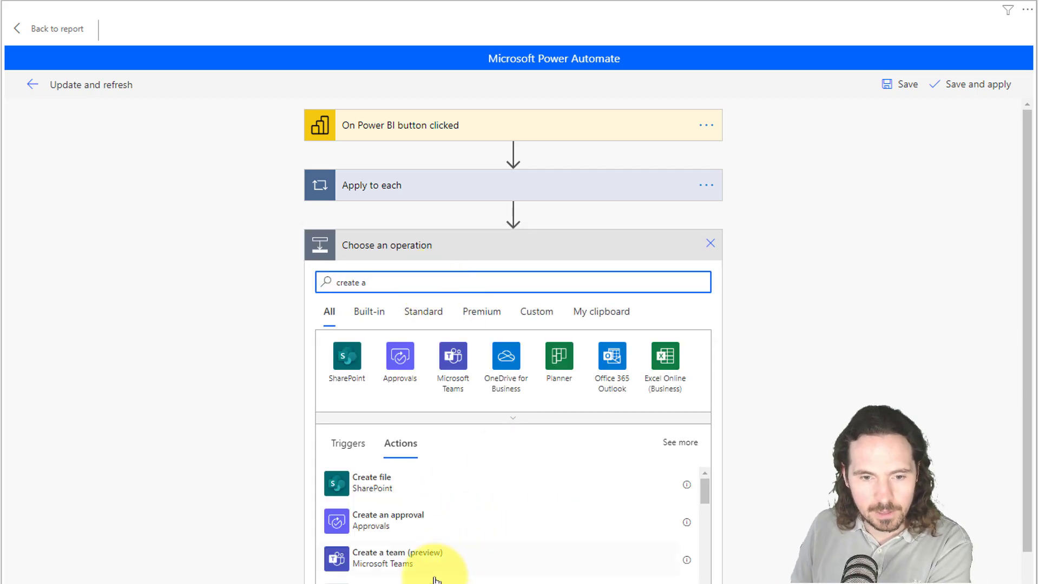
click(403, 581)
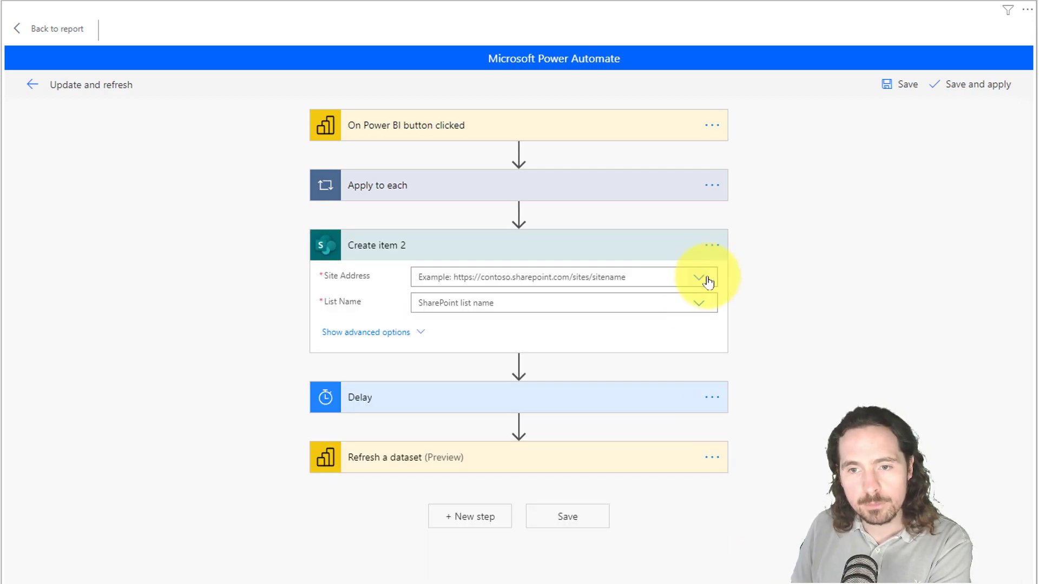
click(708, 282)
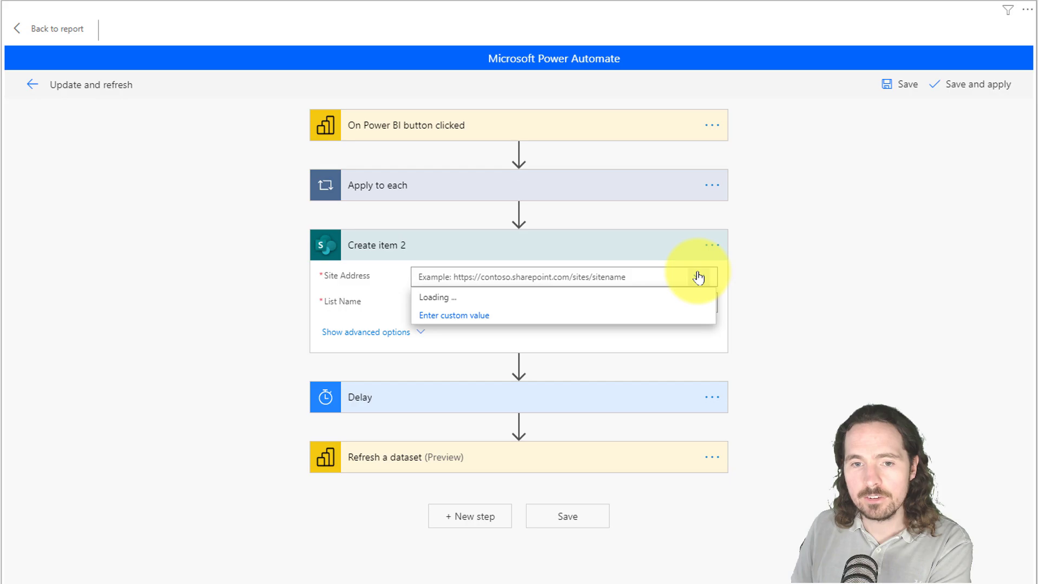
click(786, 326)
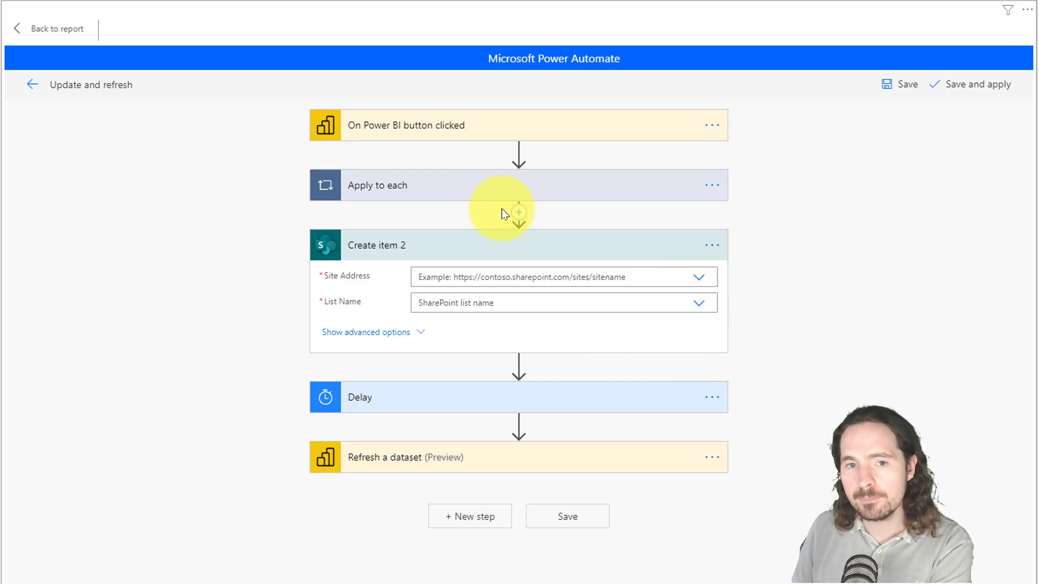
click(501, 183)
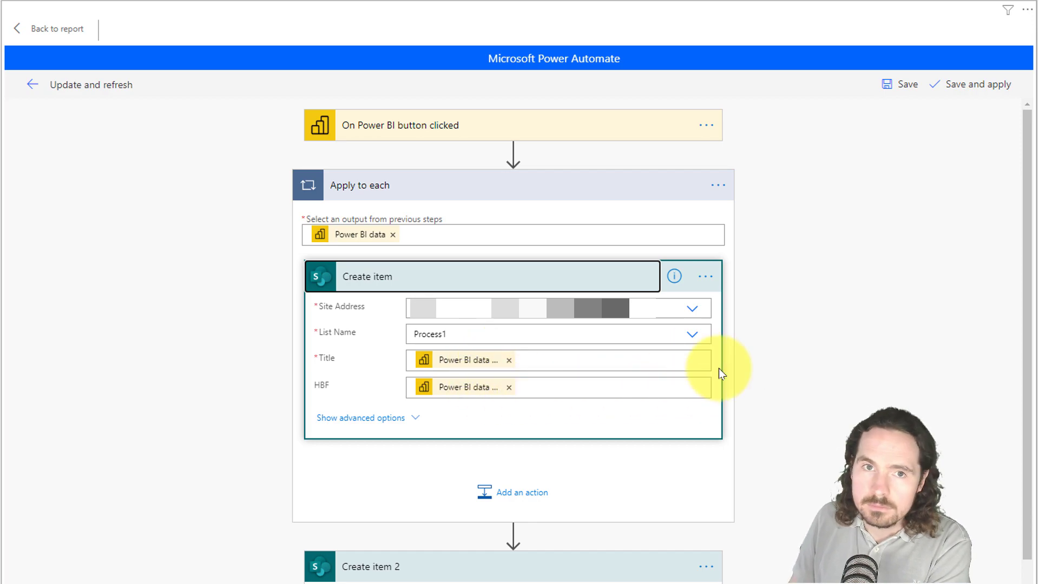
Delete the test Create item 2 action and collapse the Apply to each loop.
click(856, 381)
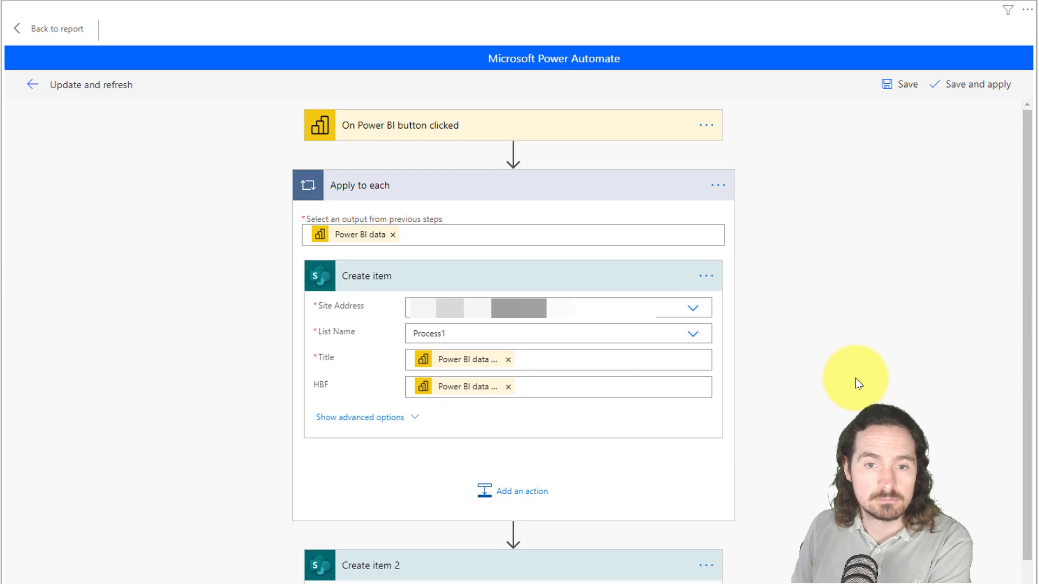
click(706, 565)
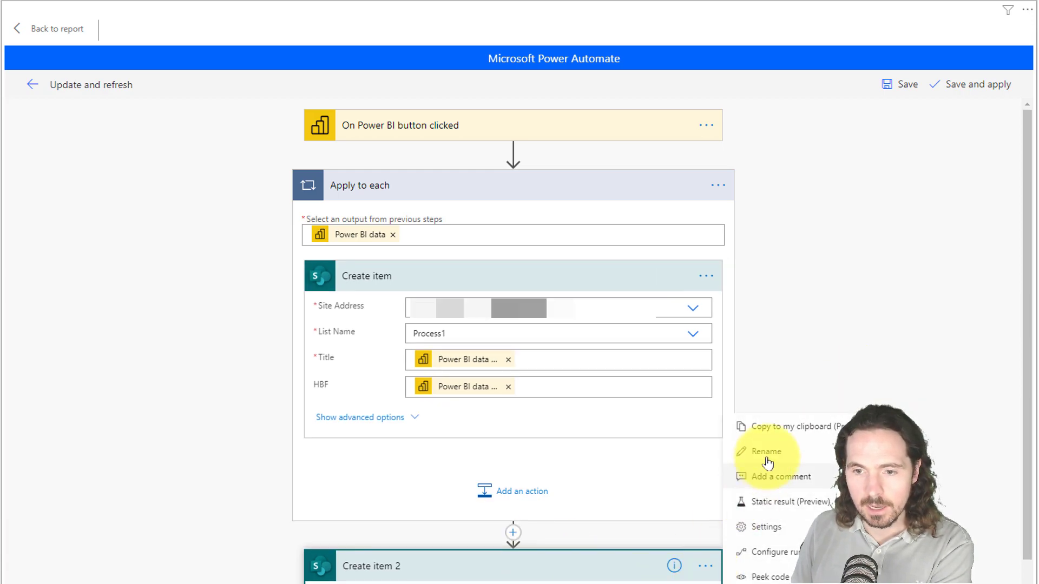
click(747, 578)
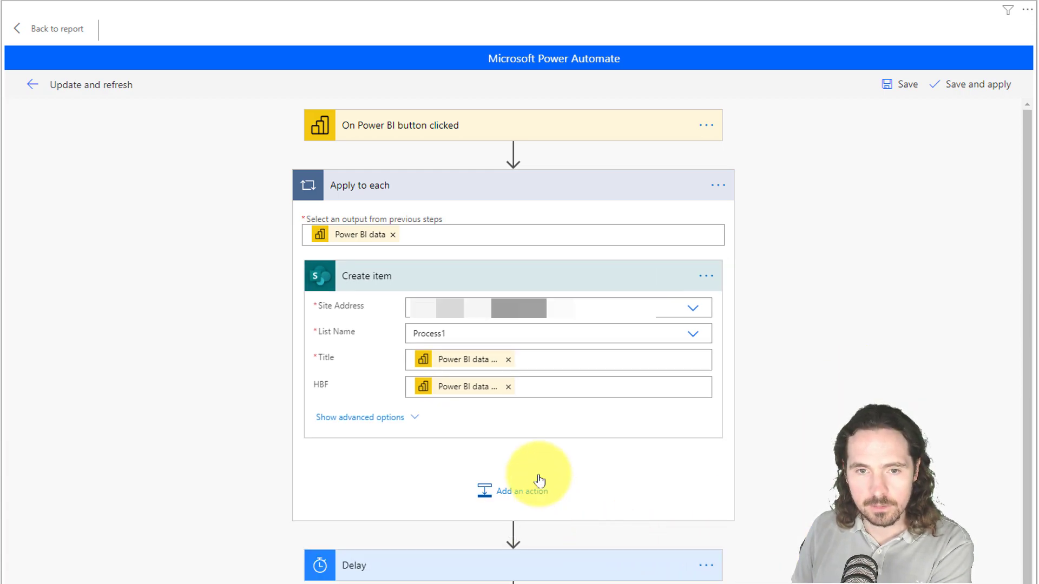
click(493, 191)
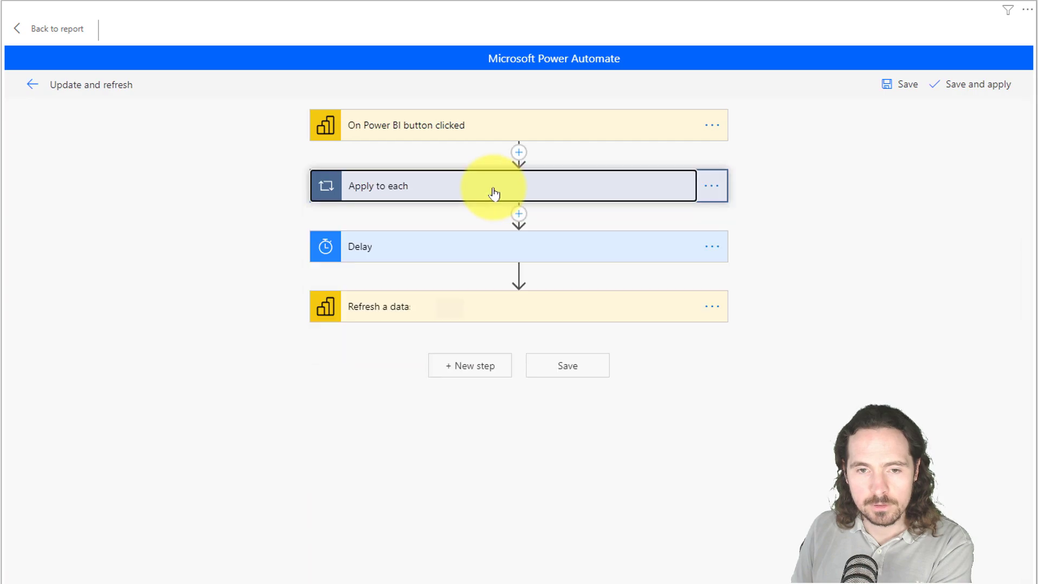
Review the 1-minute Delay and Refresh a dataset steps, then leave the flow editor.
click(532, 254)
click(592, 373)
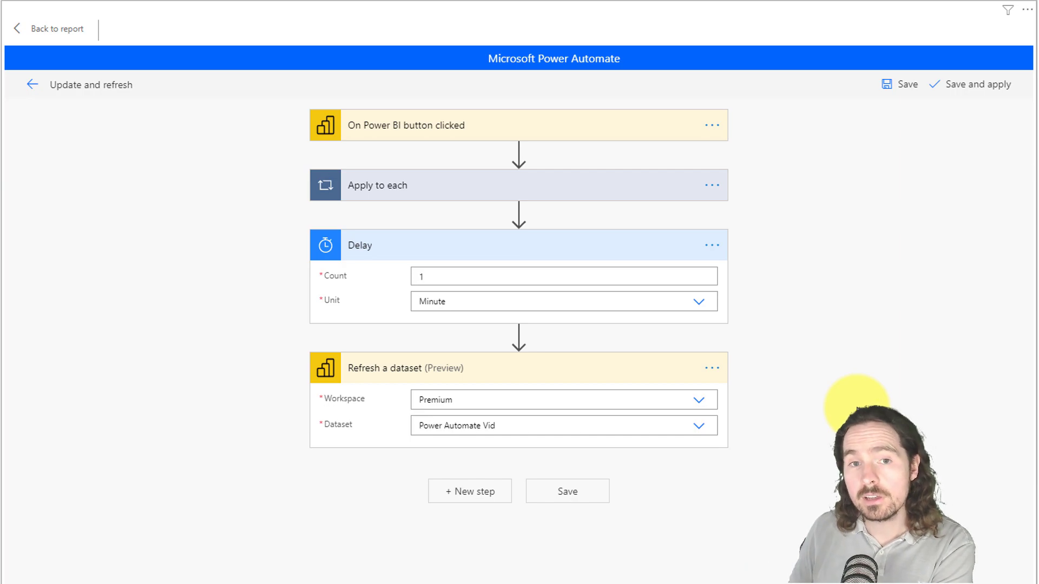
click(518, 153)
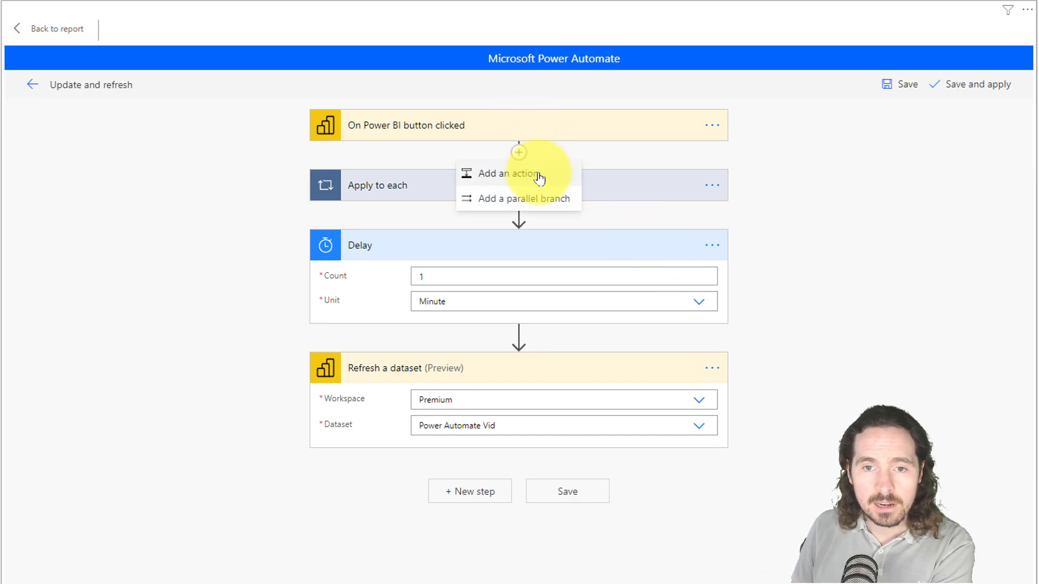
click(846, 176)
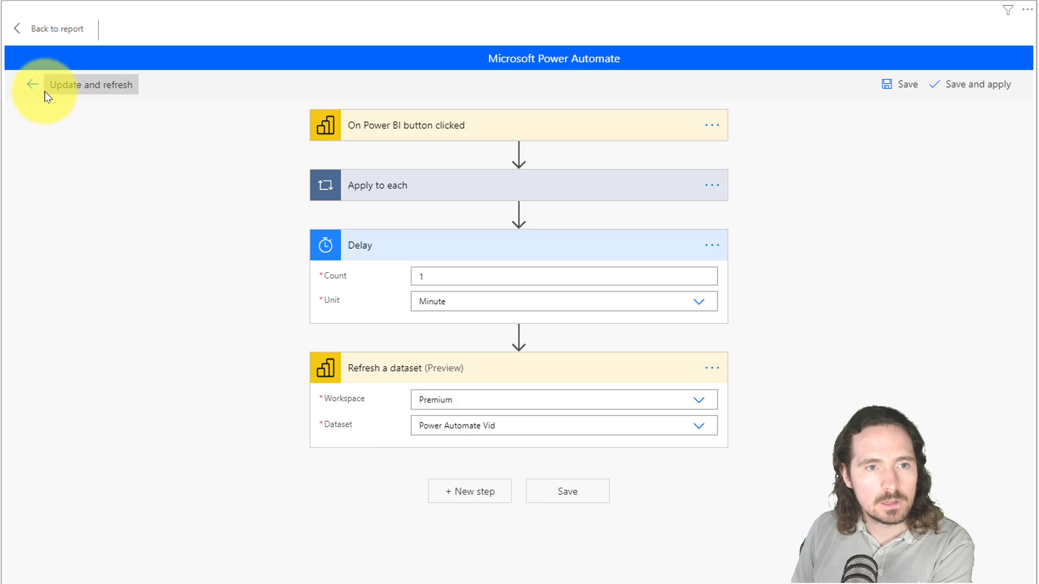
click(31, 87)
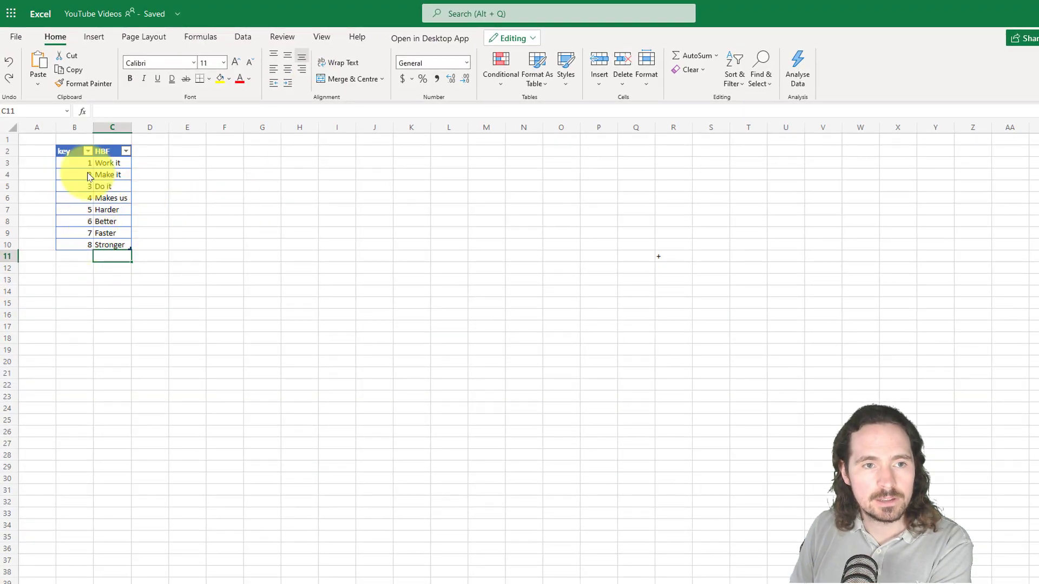
Check the Excel workbook's eight-row key and HBF table, selecting cell B4, before moving on.
click(89, 176)
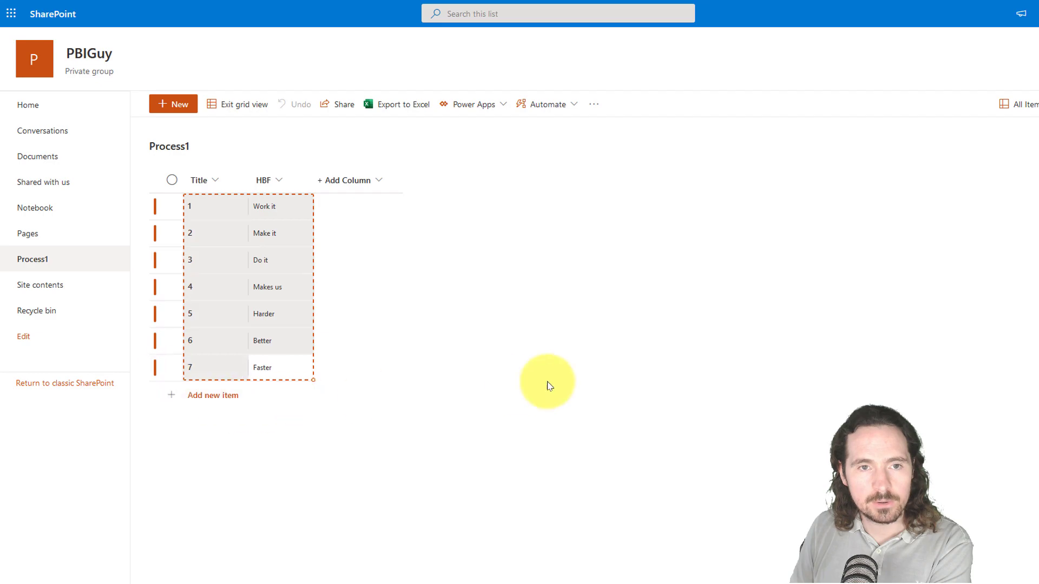
click(371, 2)
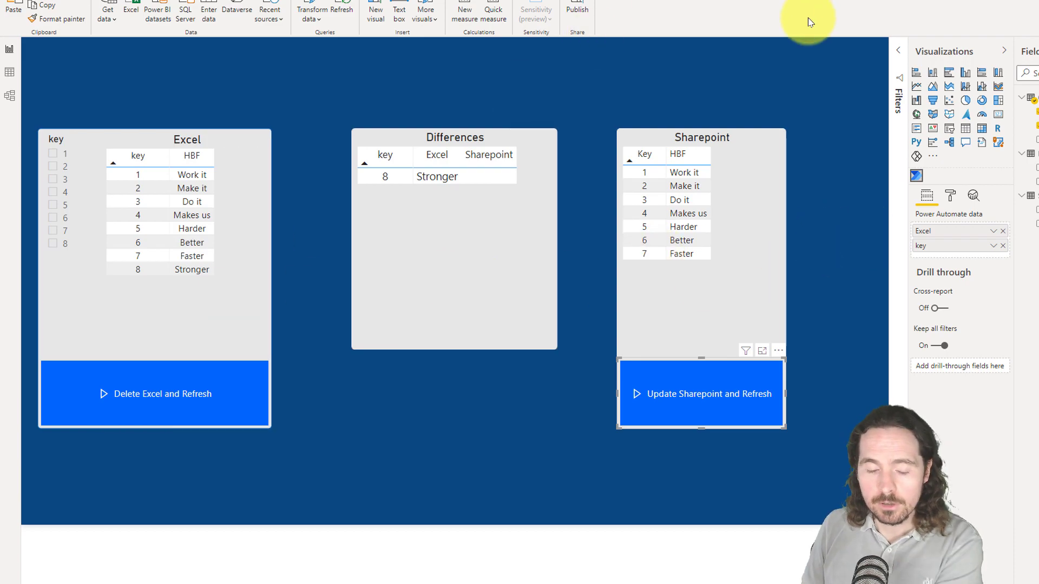
Filter the key slicer to 8 ('Stronger') and run the 'Delete Excel and Refresh' flow button.
click(54, 244)
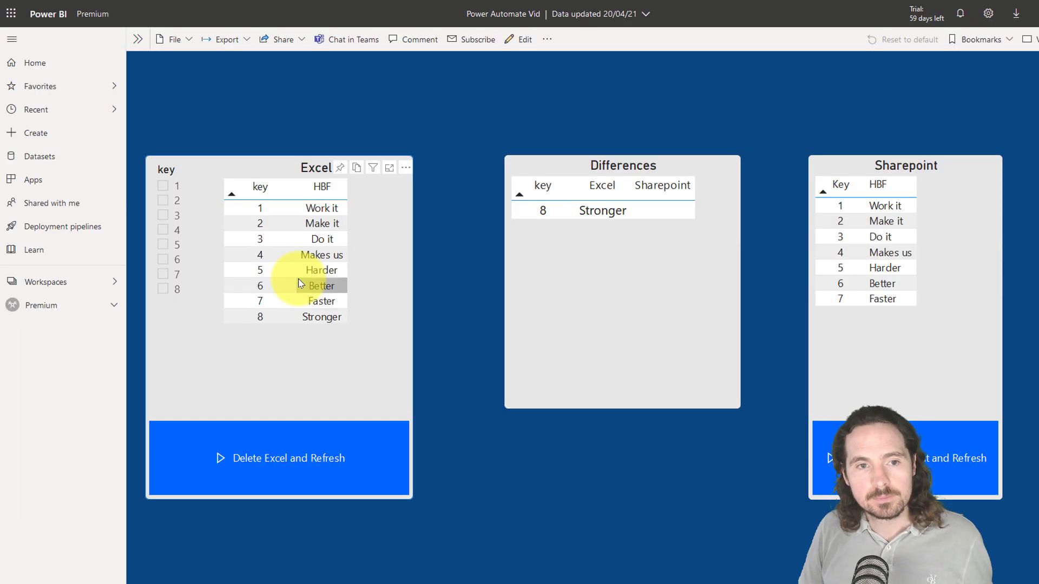
click(163, 290)
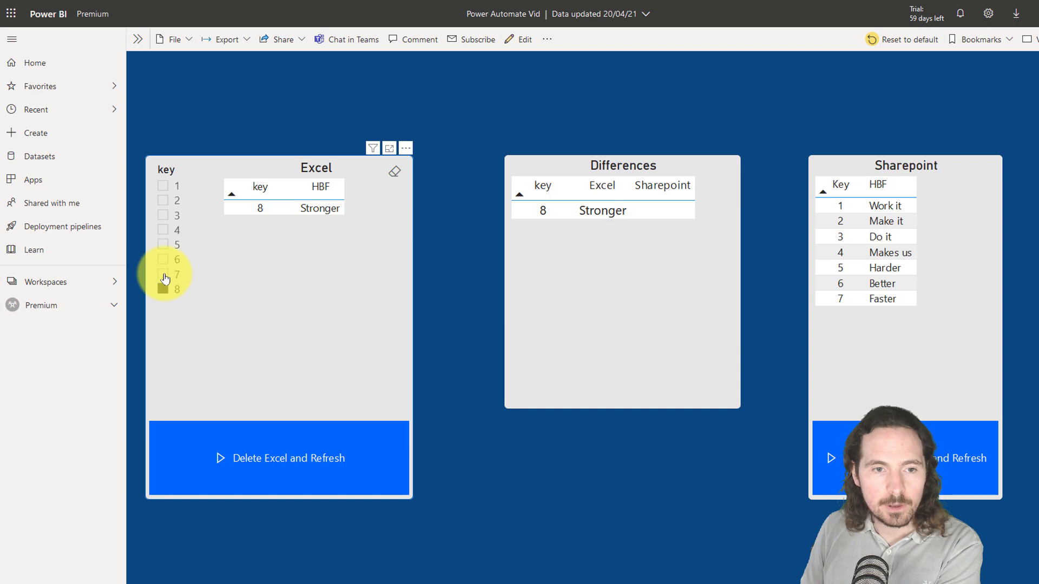
click(163, 286)
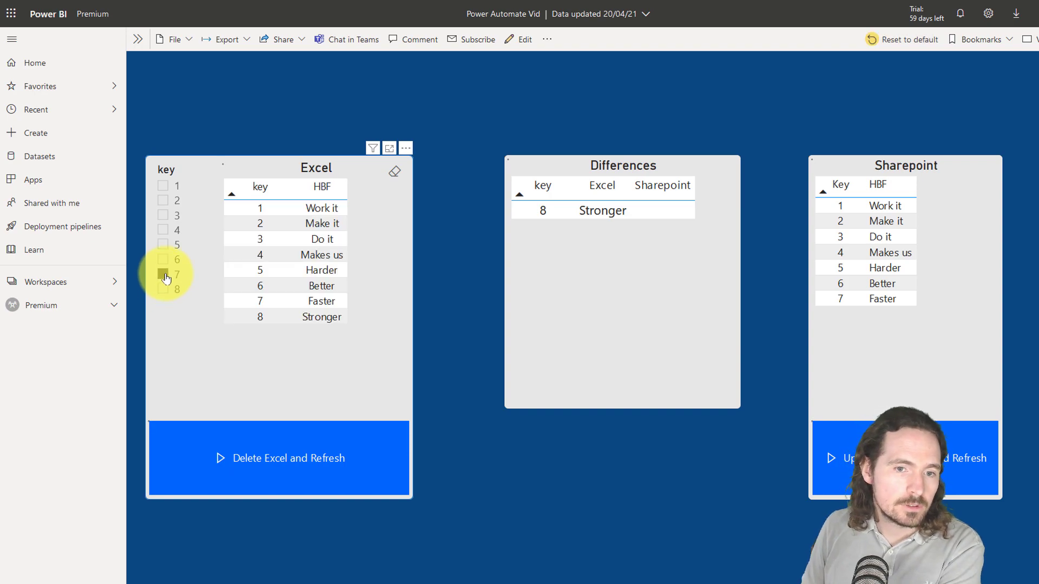
click(167, 278)
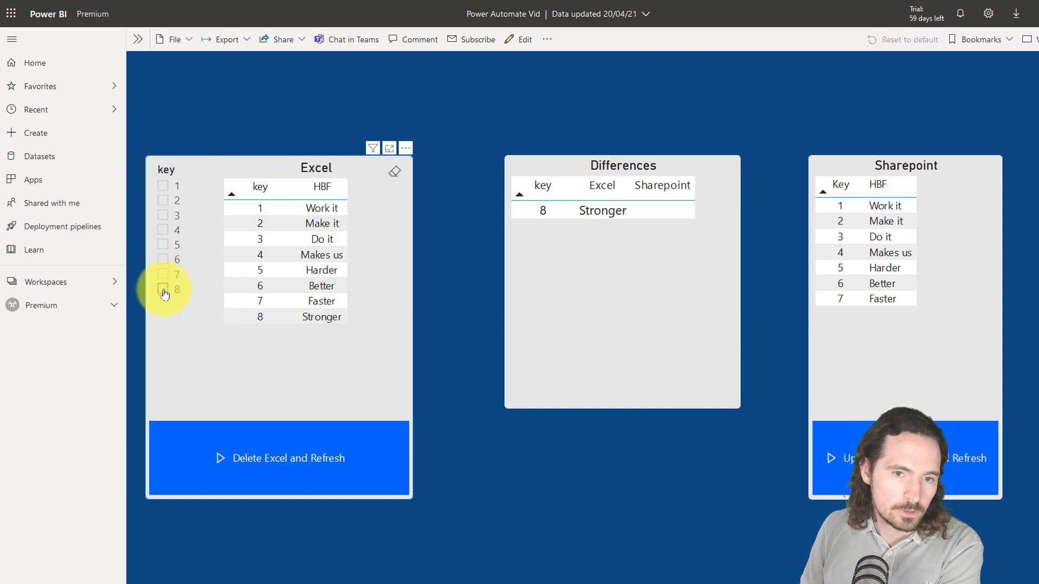
click(164, 290)
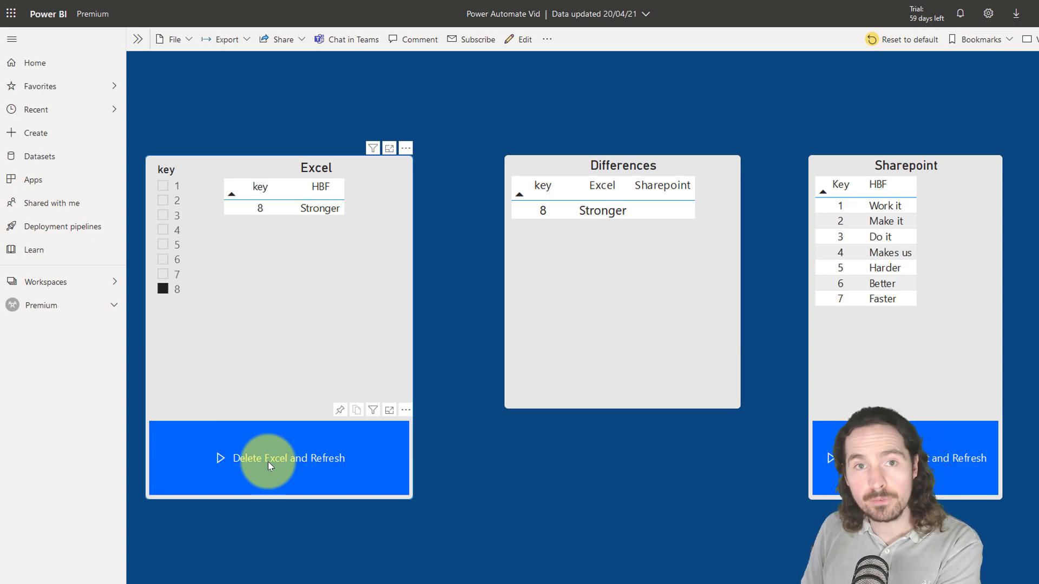
click(175, 307)
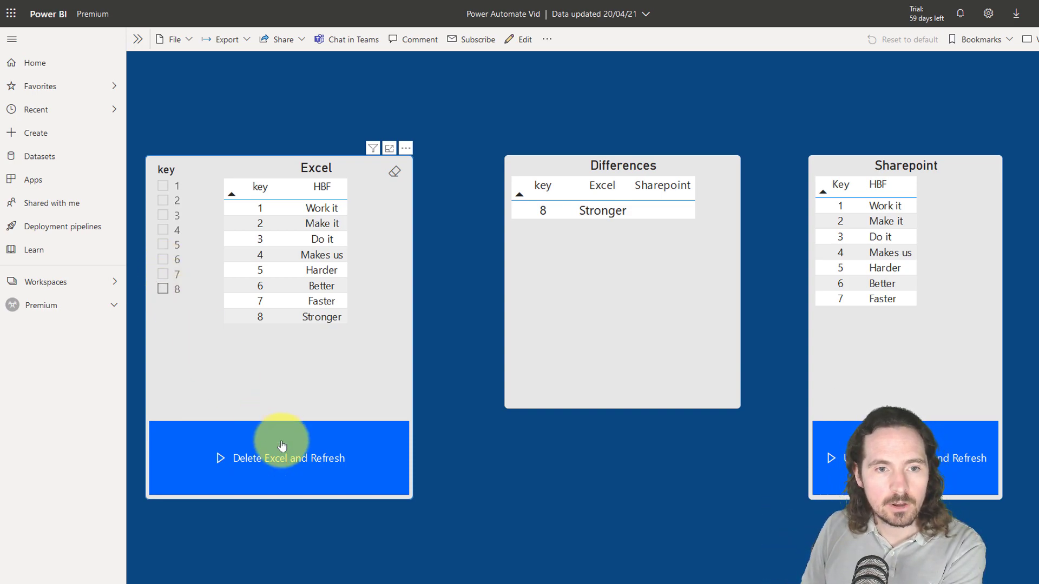
click(312, 461)
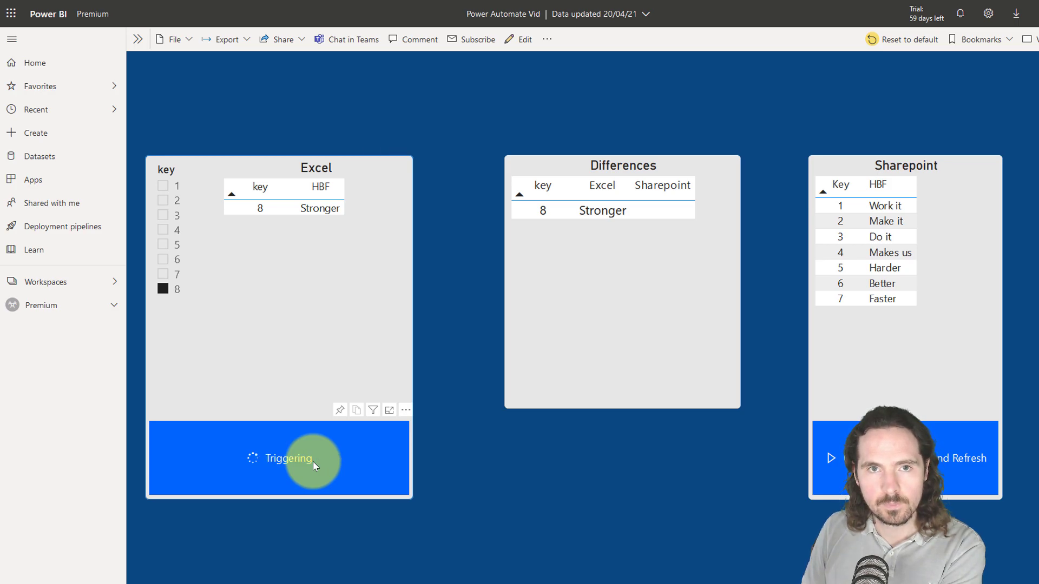
Reopen the report from the Premium workspace to confirm key 8 is gone, then check Excel.
click(326, 8)
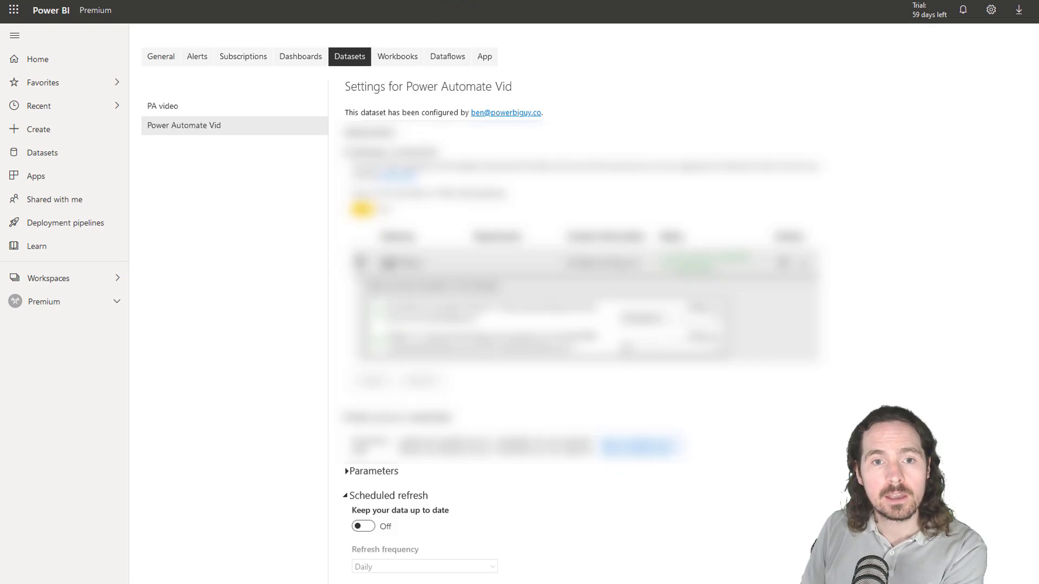
click(44, 300)
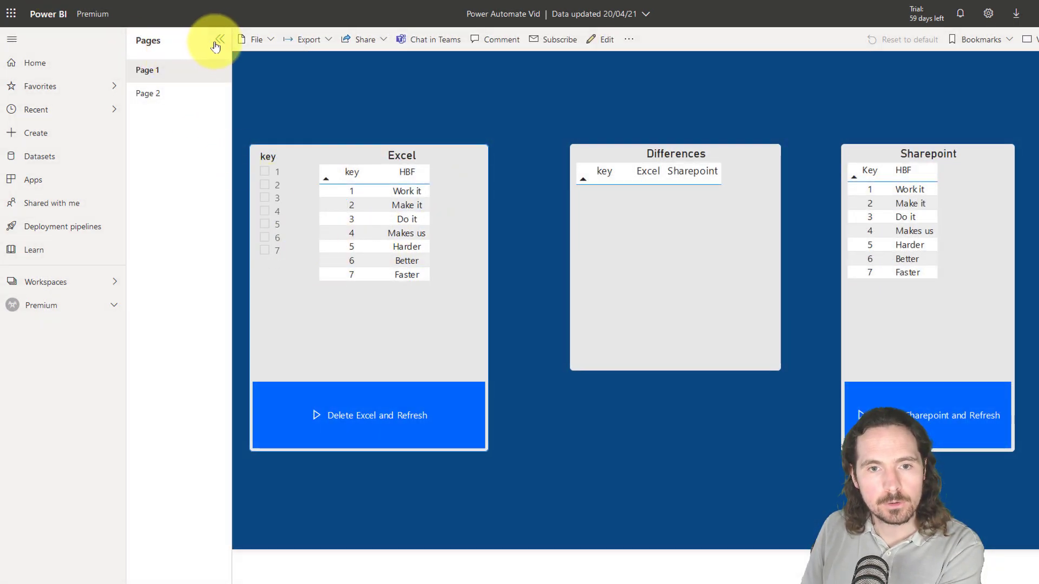
click(216, 42)
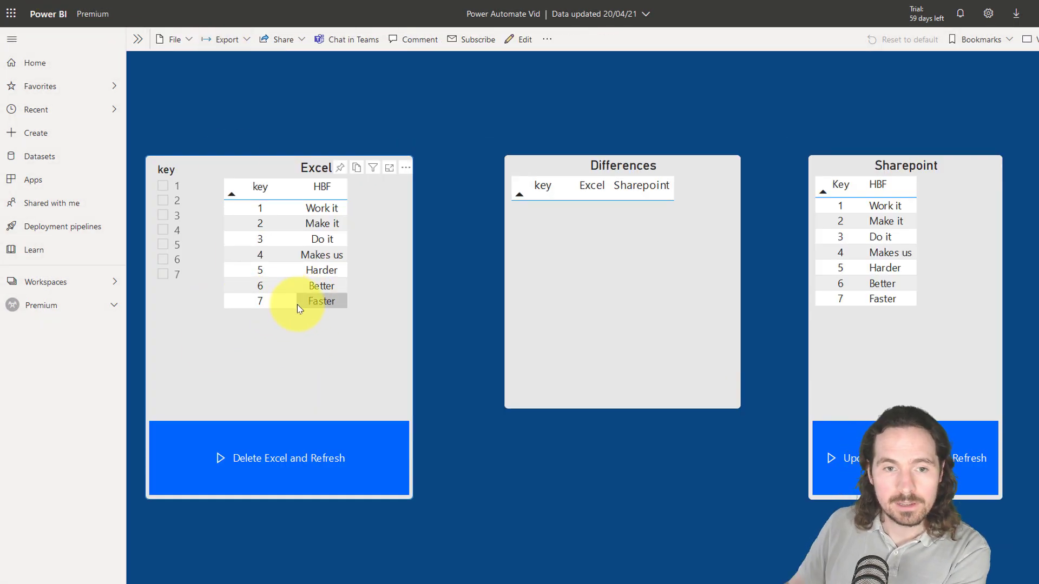
click(278, 0)
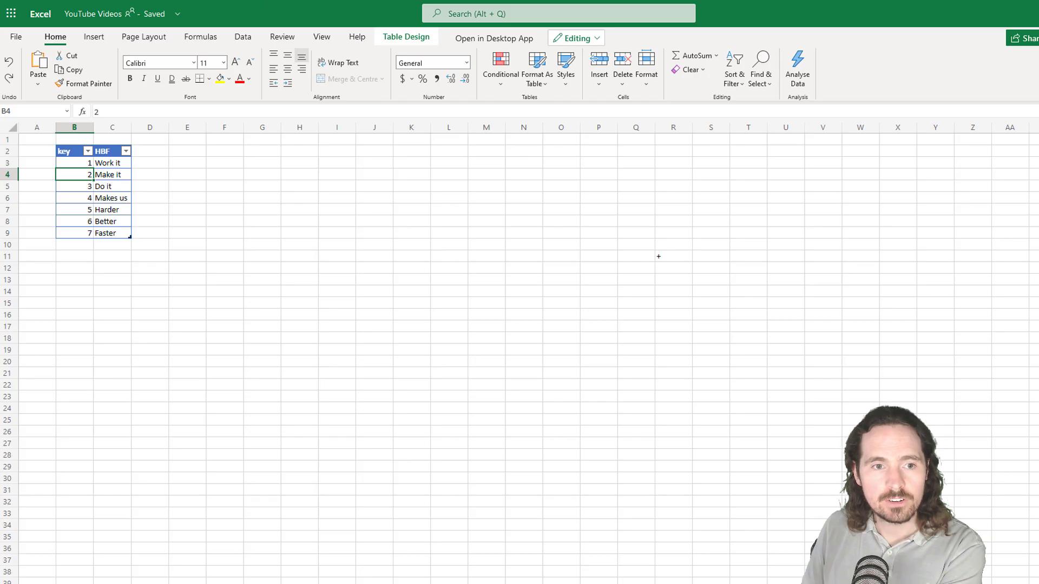
Add key 8 with HBF 'Stronger' as a new Excel table row in B10:C10.
click(242, 0)
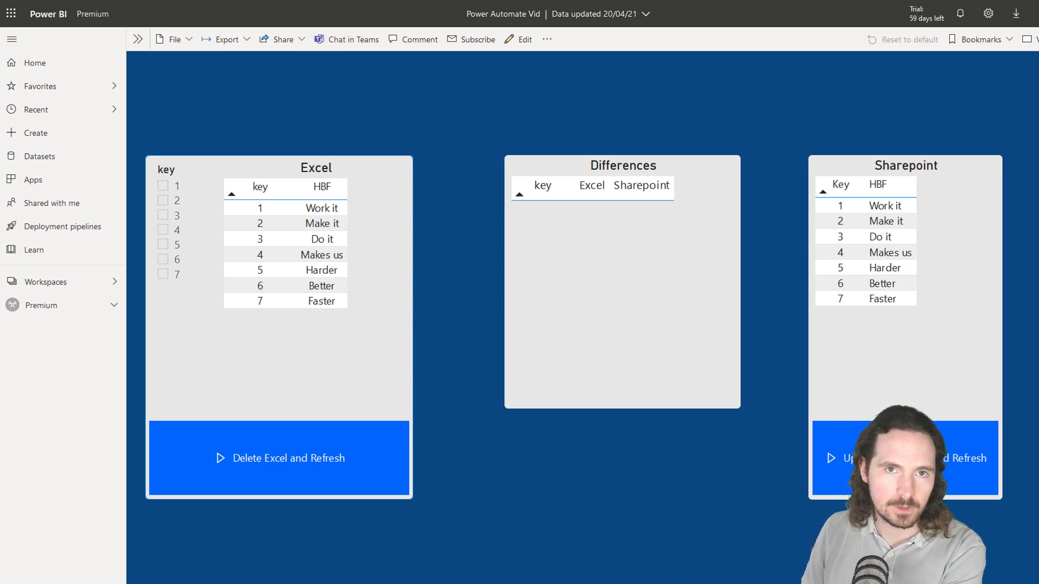
key(ctrl+Tab)
click(262, 244)
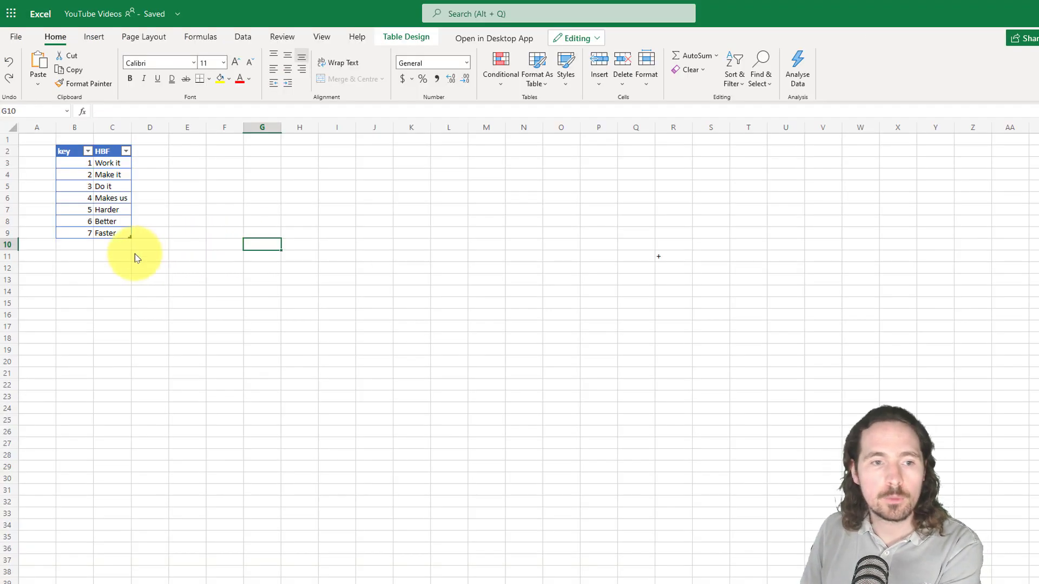
click(78, 249)
text(8)
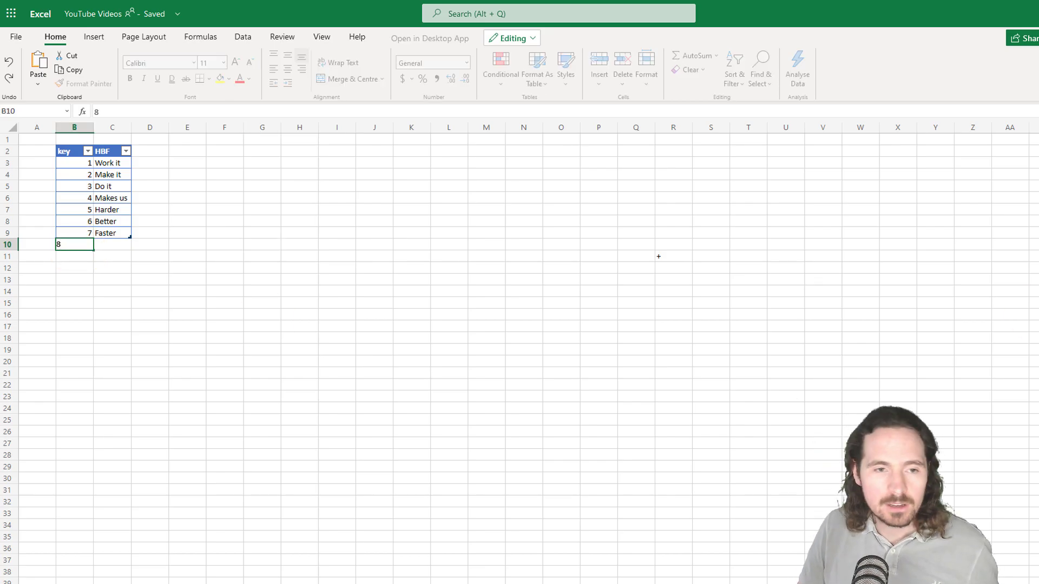
key(Tab)
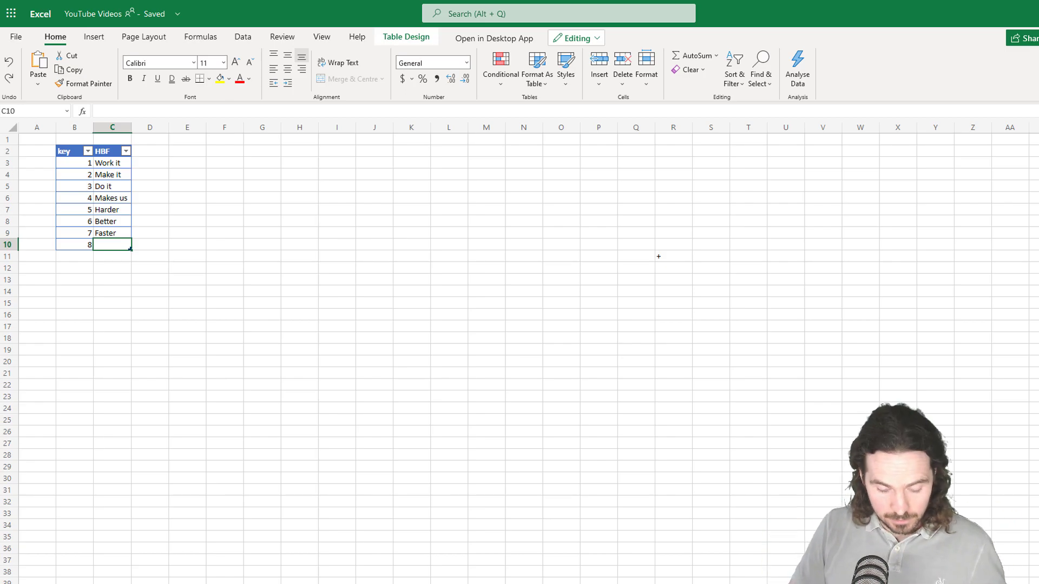
text(Stronger)
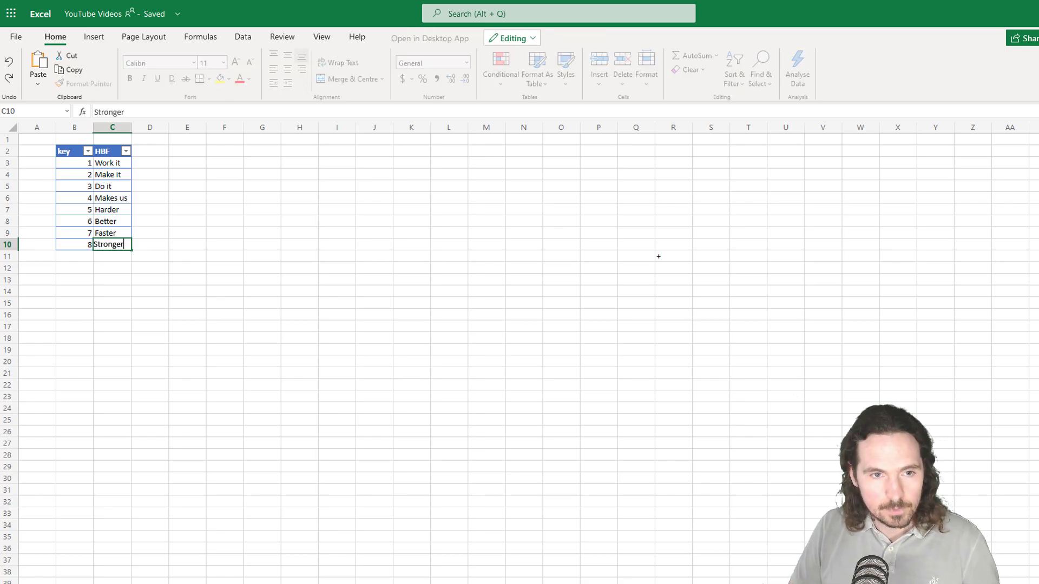
key(Return)
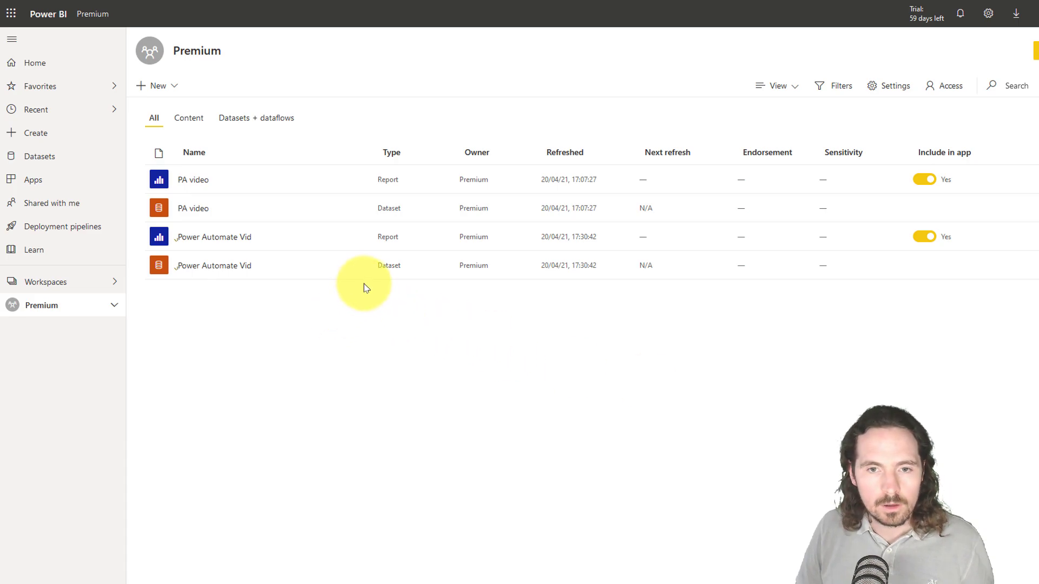
Refresh the Power Automate Vid dataset and reopen its report with the Pages pane collapsed.
click(315, 267)
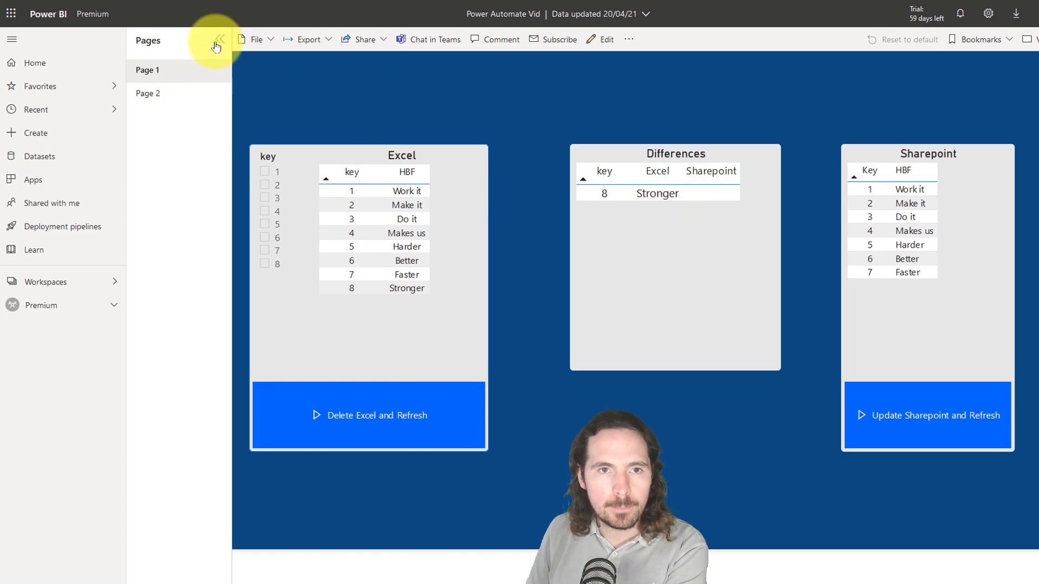
click(217, 42)
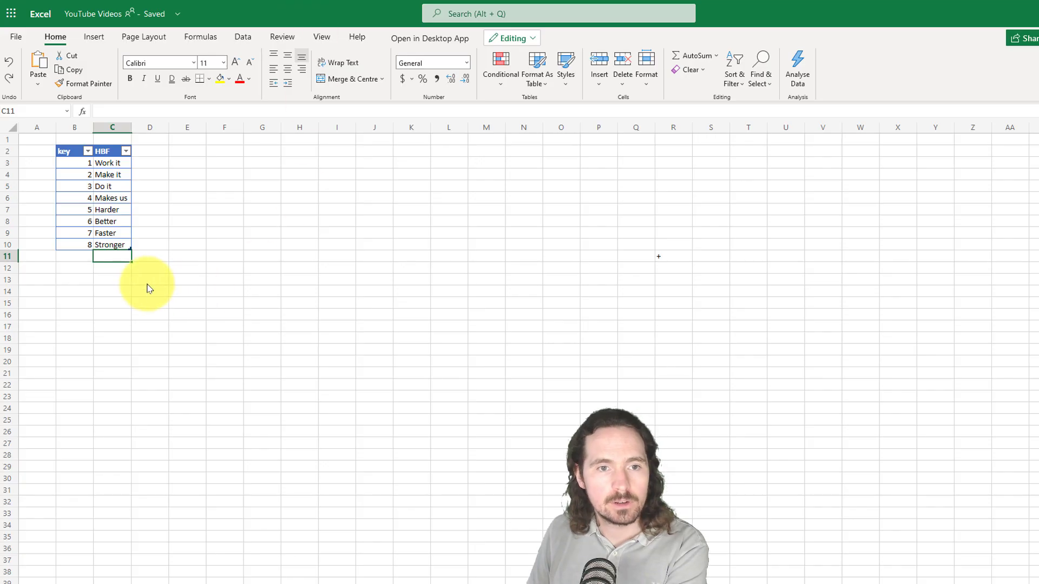
click(147, 280)
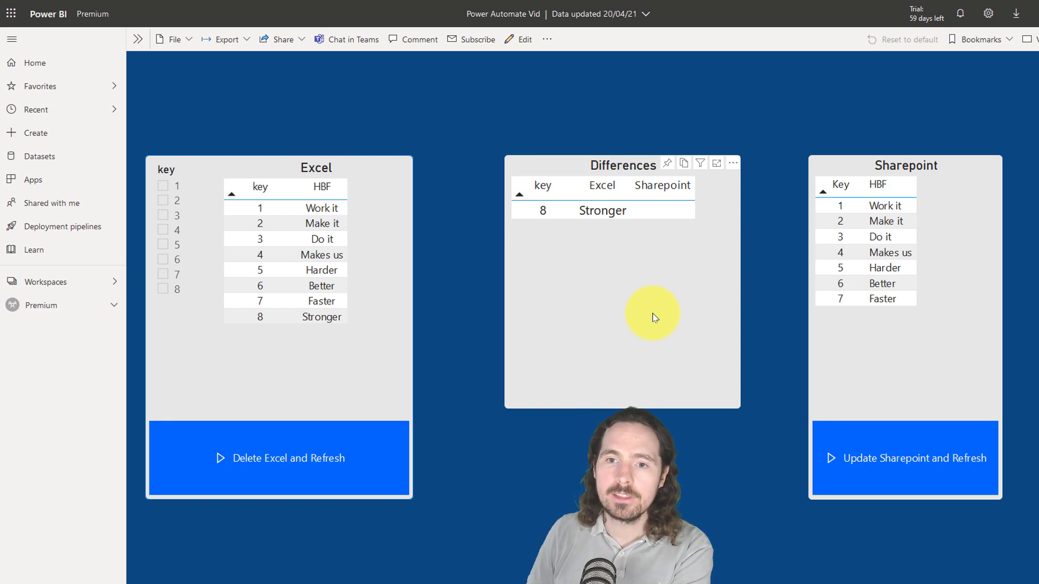
Run 'Update Sharepoint and Refresh' and reload the Process1 list to see the new Stronger item.
click(897, 463)
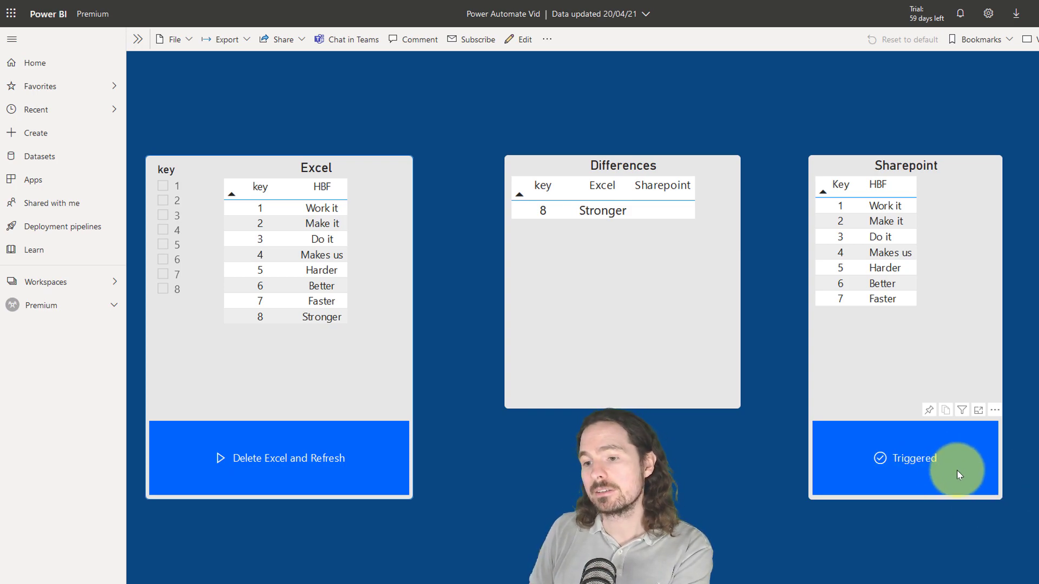
click(419, 2)
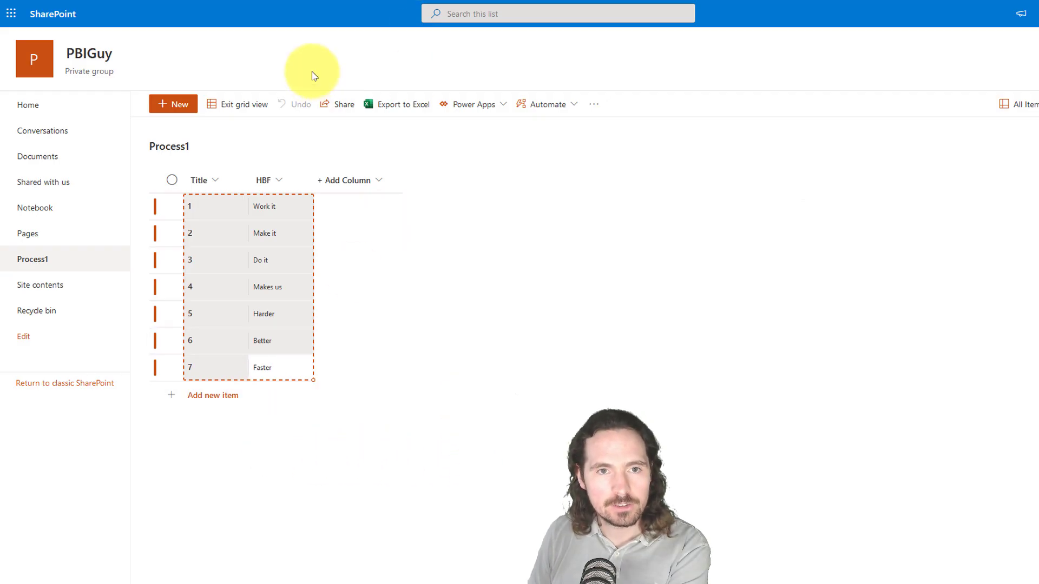
click(270, 104)
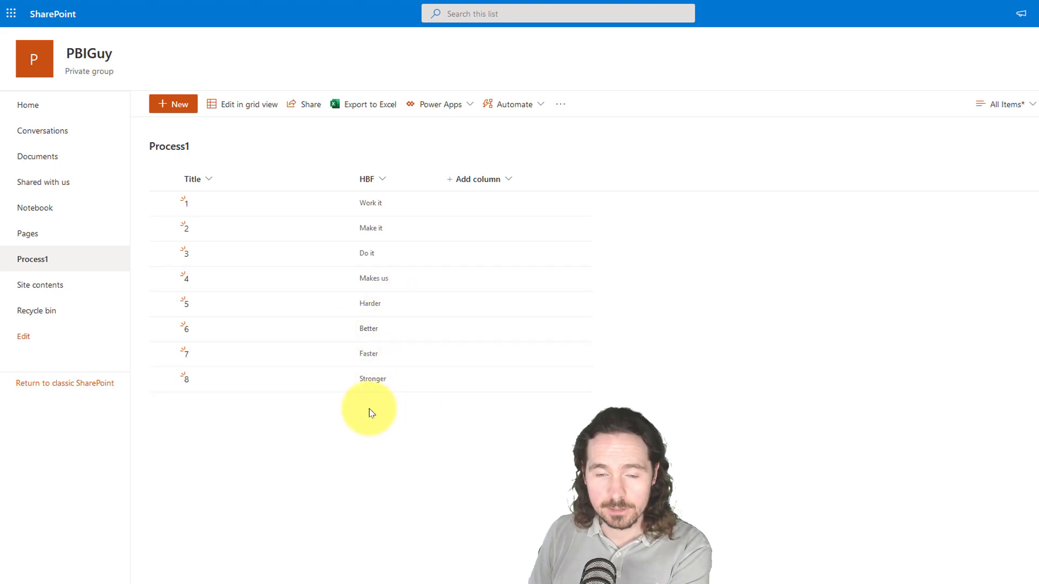
click(387, 1)
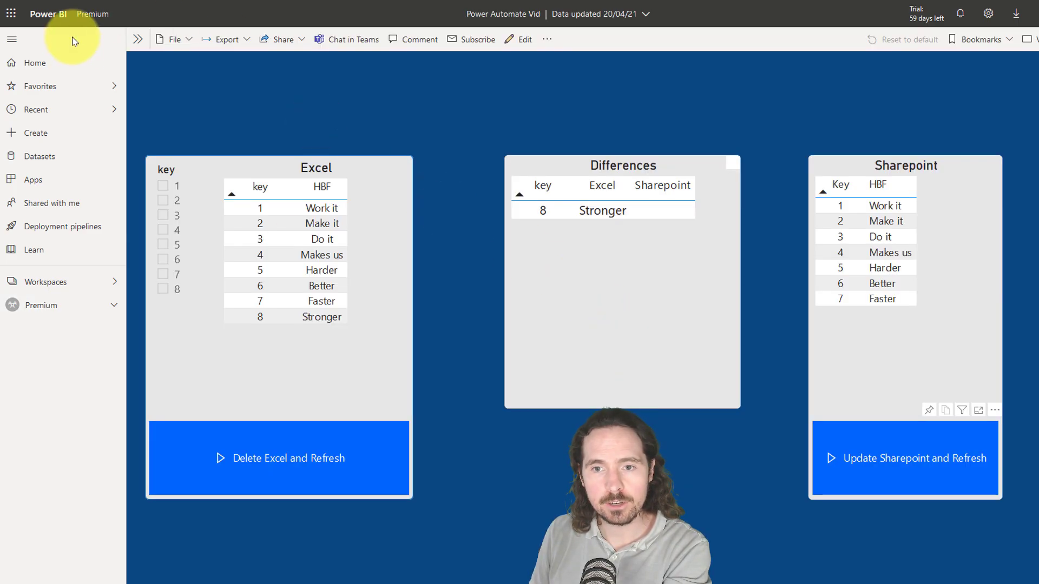
Reload the report so Stronger appears in both tables, then view it full screen.
key(F5)
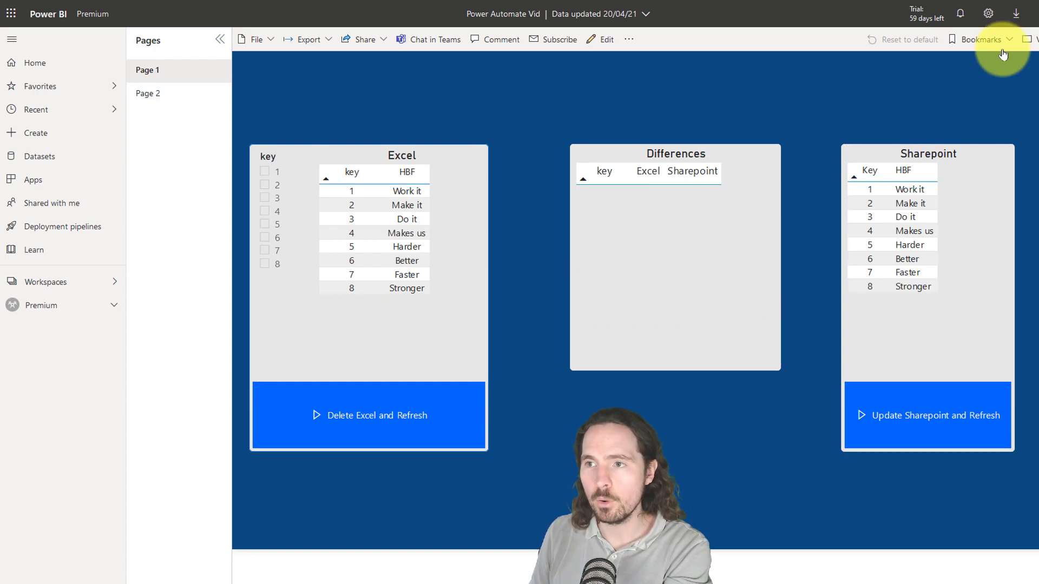
click(1028, 40)
click(1003, 62)
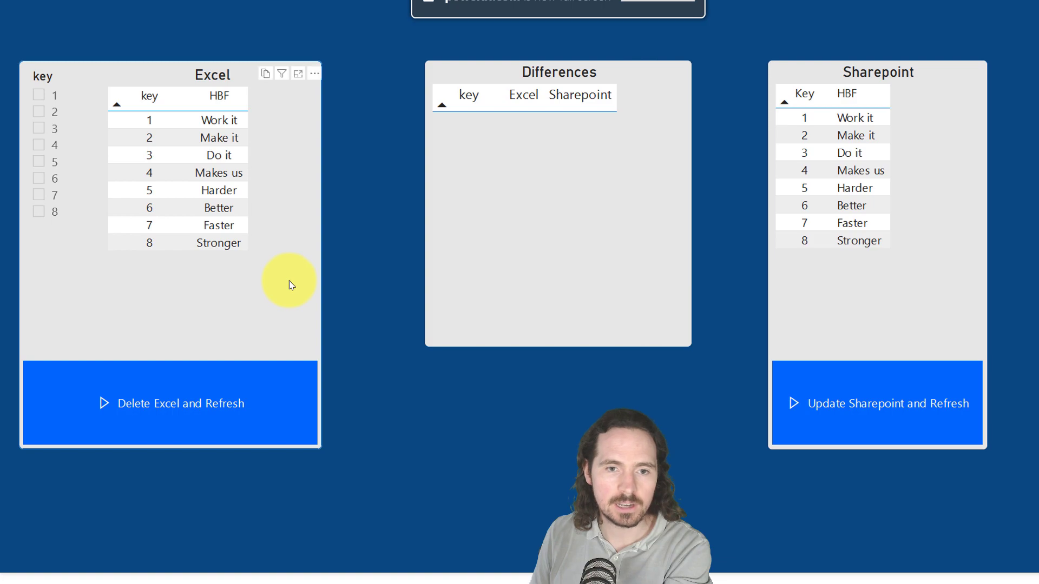